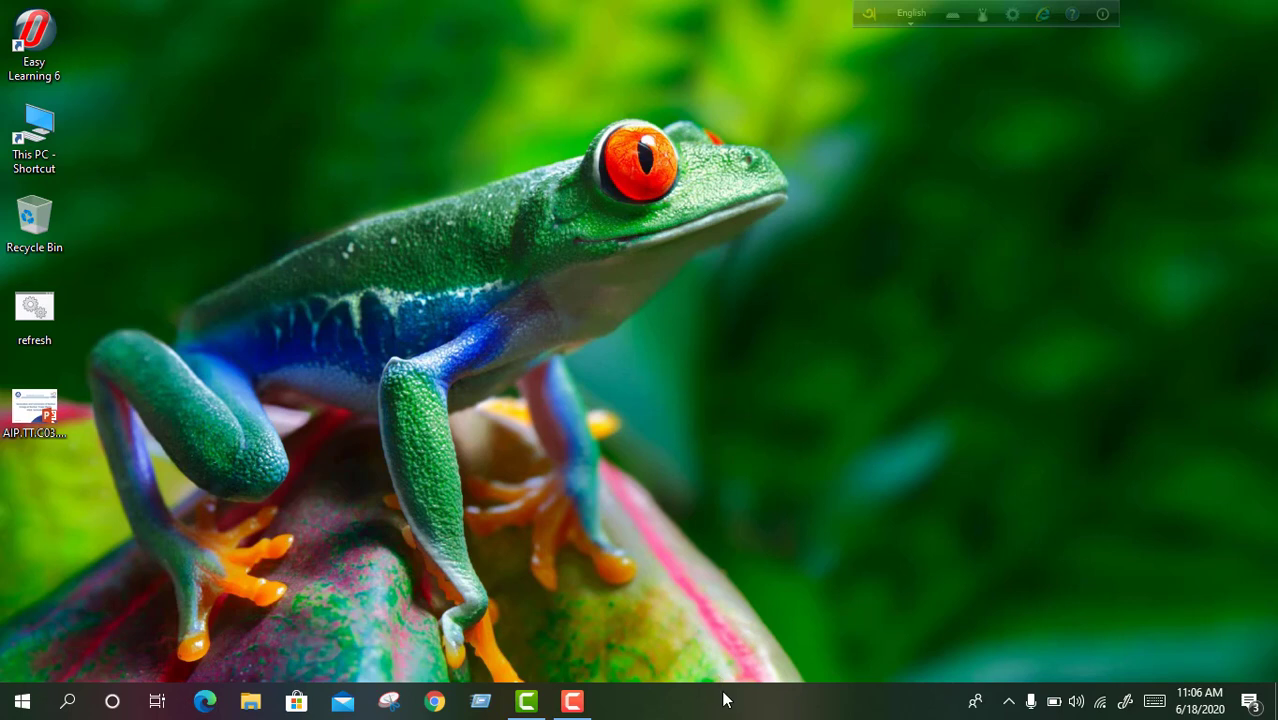
# Move the unlocked taskbar to the right screen edge, the top edge and back to the bottom edge.
pyautogui.moveTo(727, 699); pyautogui.dragTo(1200, 366)
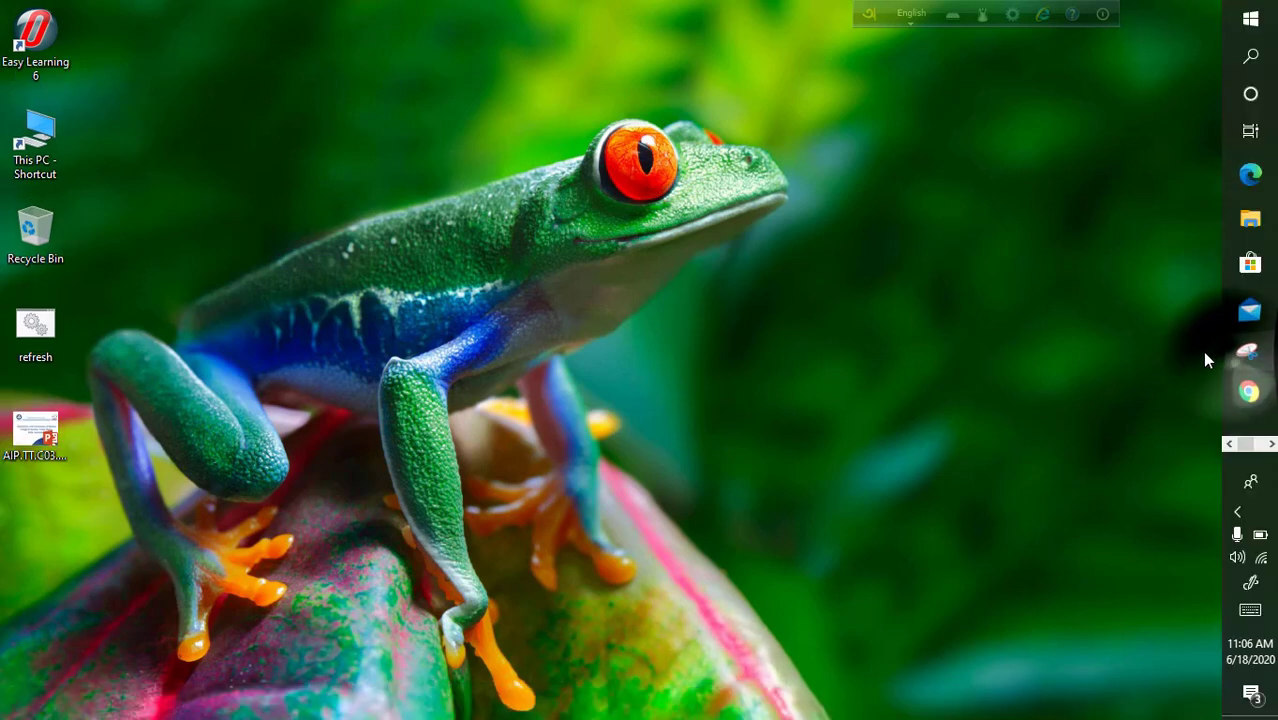
pyautogui.rightClick(1249, 350)
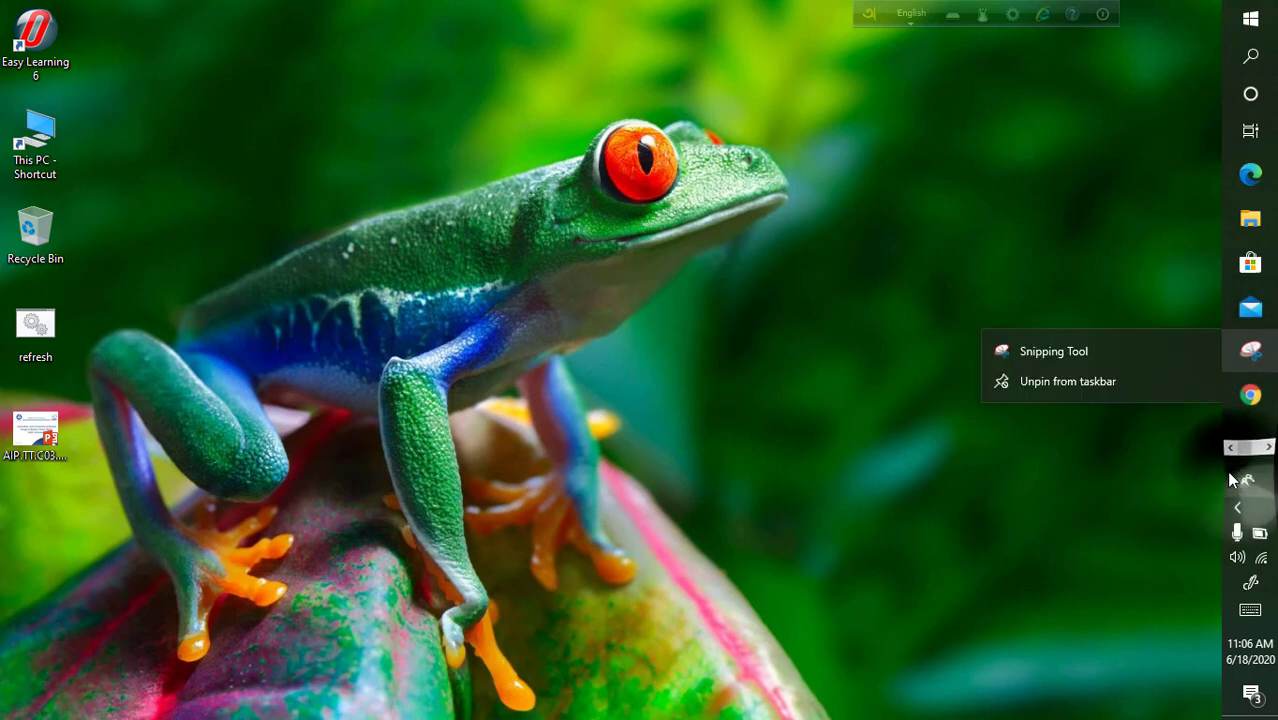
pyautogui.moveTo(1232, 480); pyautogui.dragTo(425, 8)
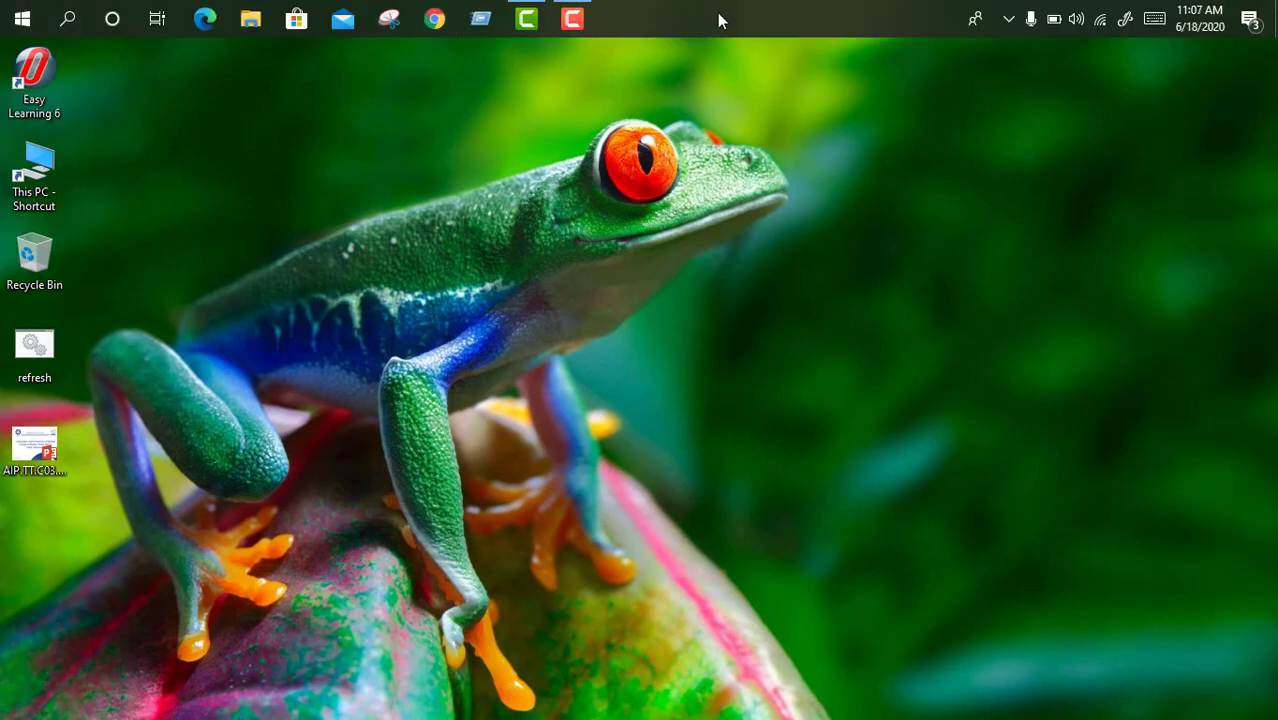
pyautogui.moveTo(717, 12); pyautogui.dragTo(689, 628)
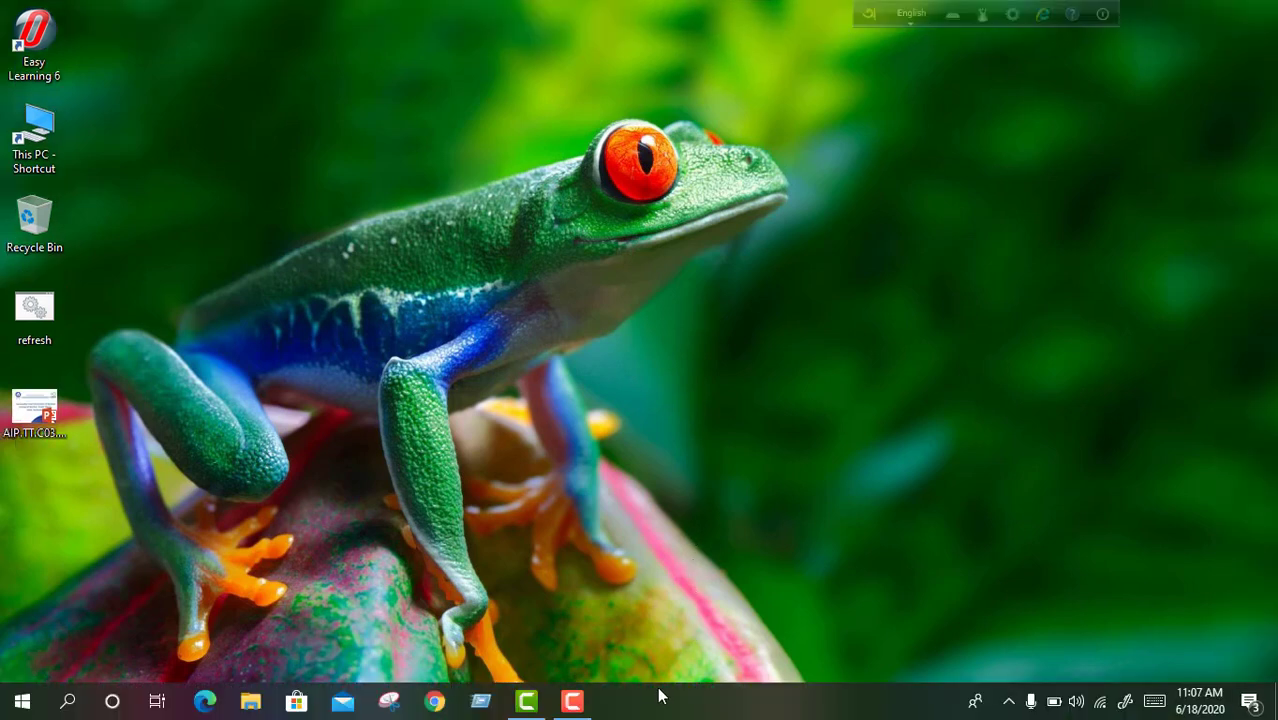
pyautogui.rightClick(719, 186)
pyautogui.click(742, 243)
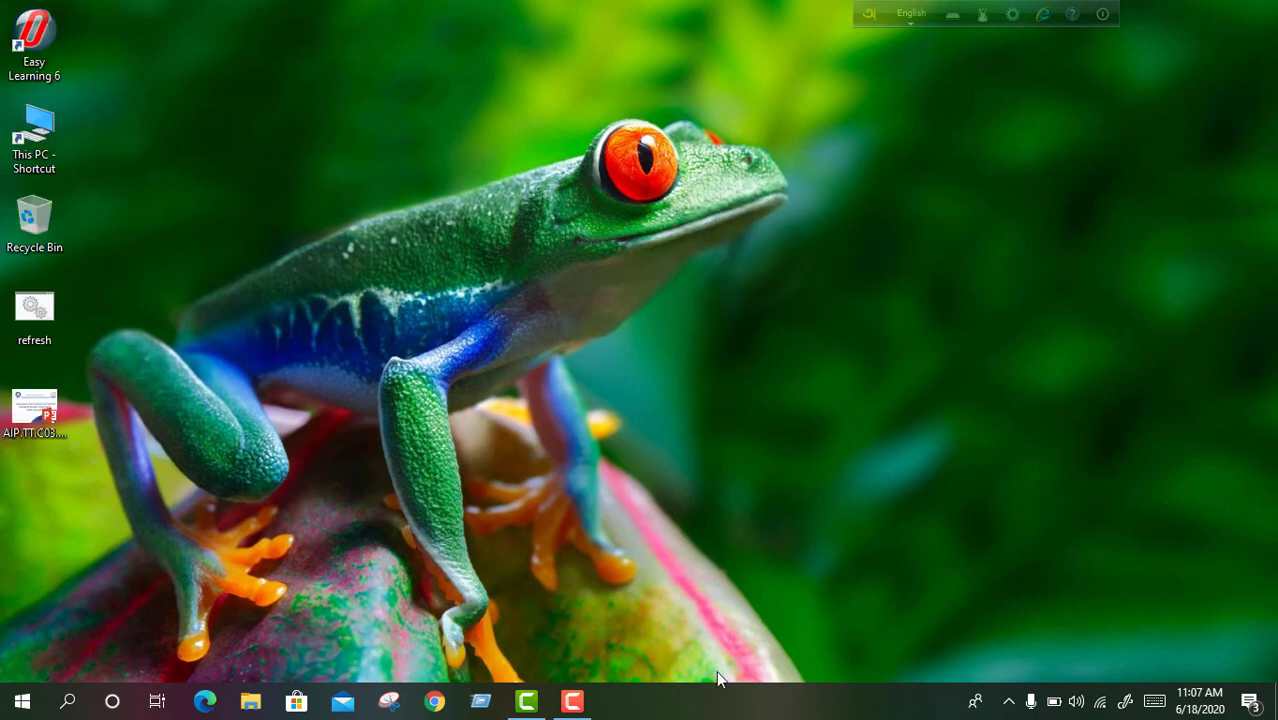
# Move the taskbar around the left, right and top screen edges and return it to the bottom edge.
pyautogui.moveTo(714, 702); pyautogui.dragTo(136, 378)
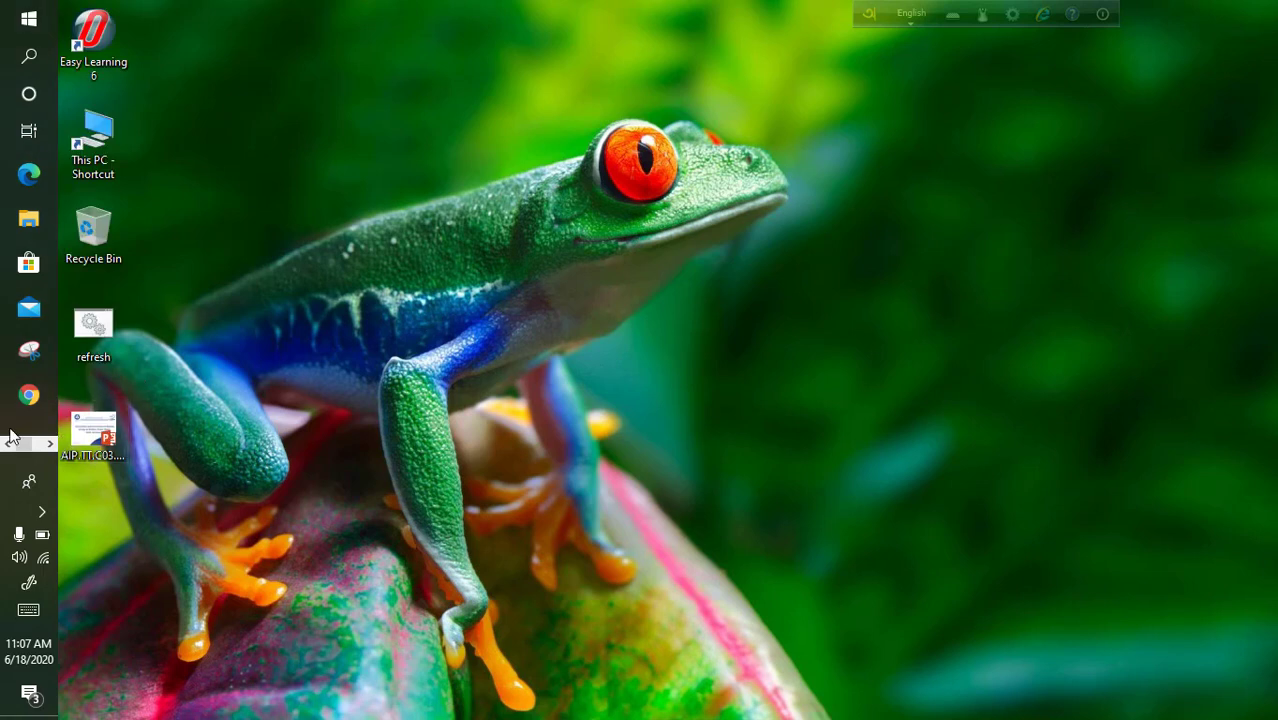
pyautogui.moveTo(33, 433); pyautogui.dragTo(1167, 394)
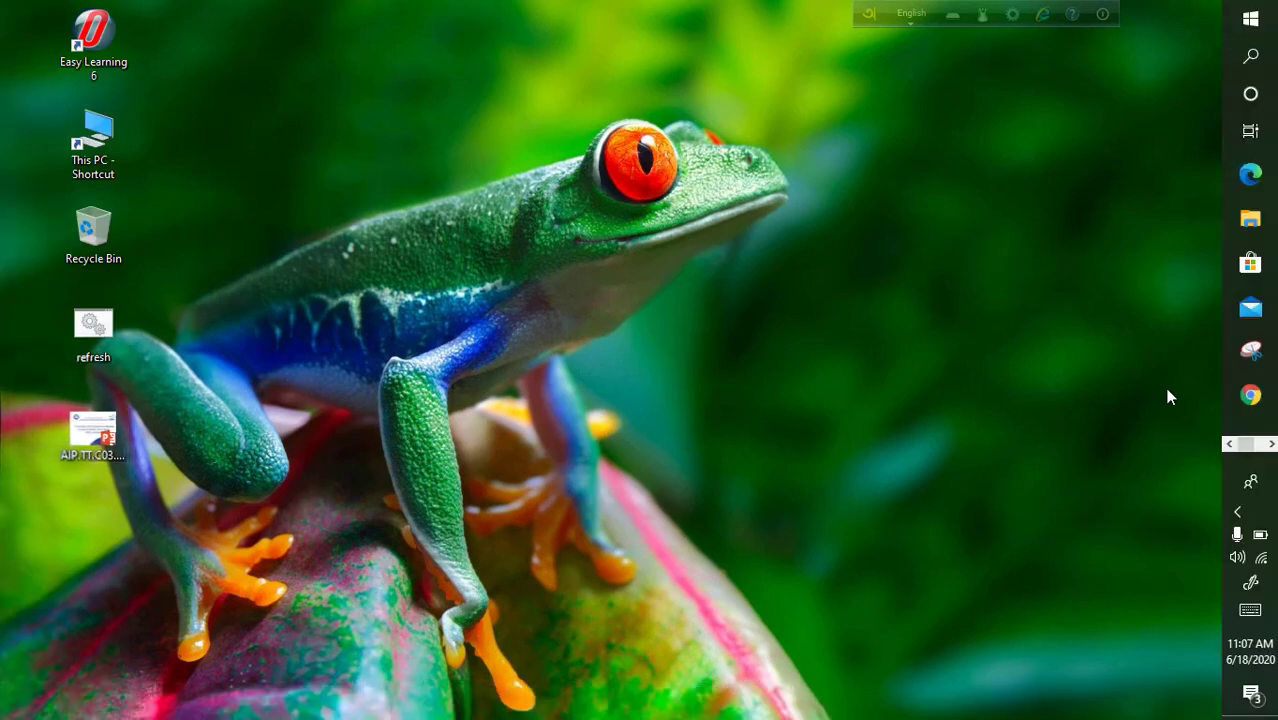
pyautogui.moveTo(1233, 427); pyautogui.dragTo(590, 75)
pyautogui.moveTo(651, 22); pyautogui.dragTo(656, 663)
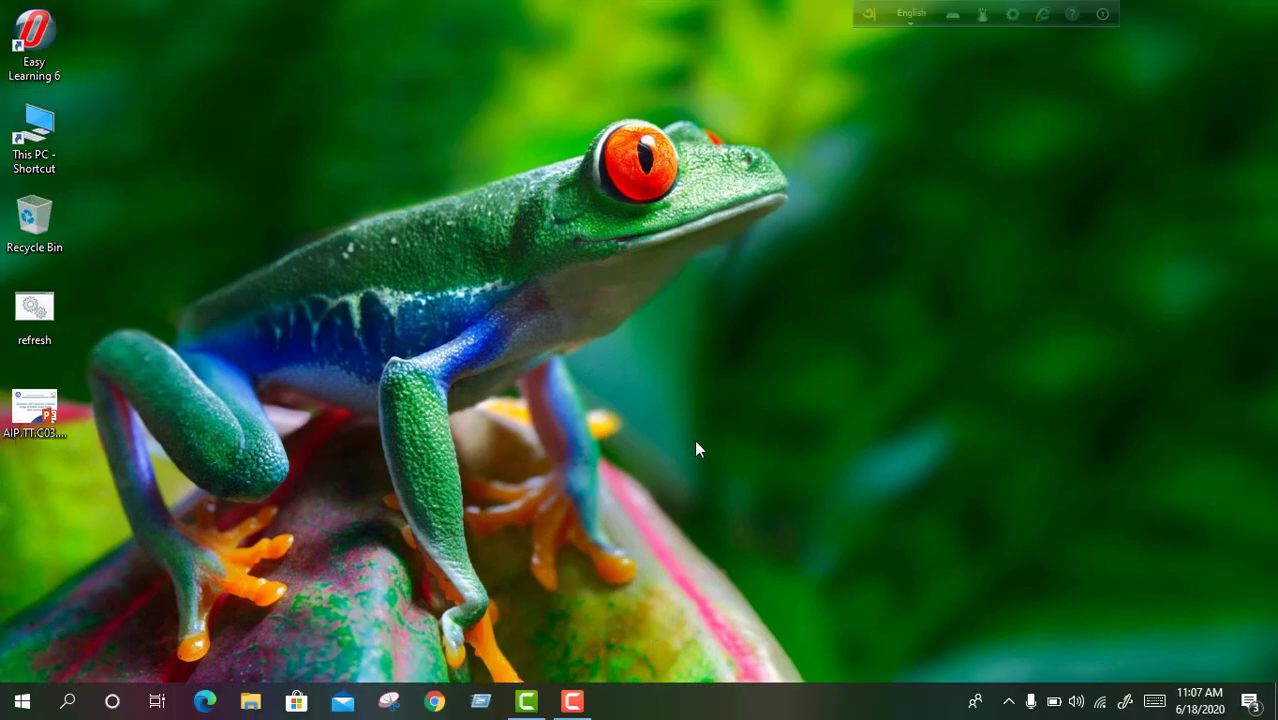
pyautogui.rightClick(731, 69)
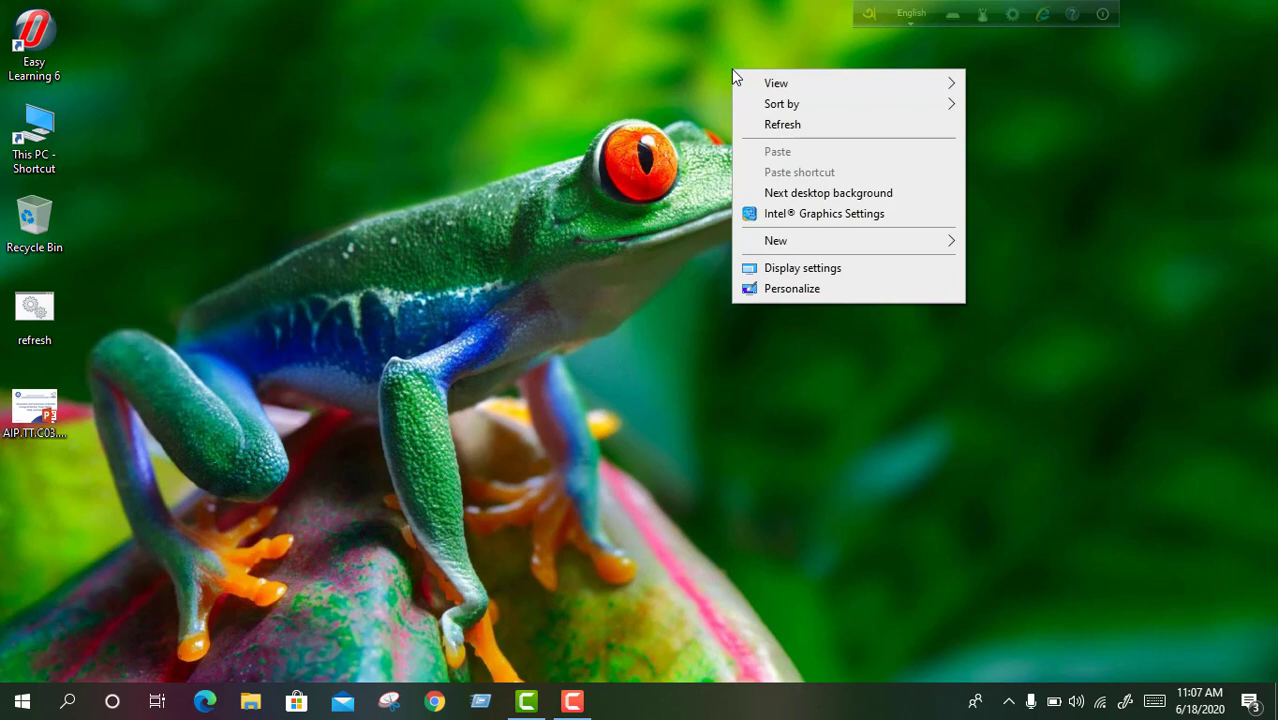
pyautogui.click(765, 125)
pyautogui.rightClick(765, 125)
pyautogui.click(803, 179)
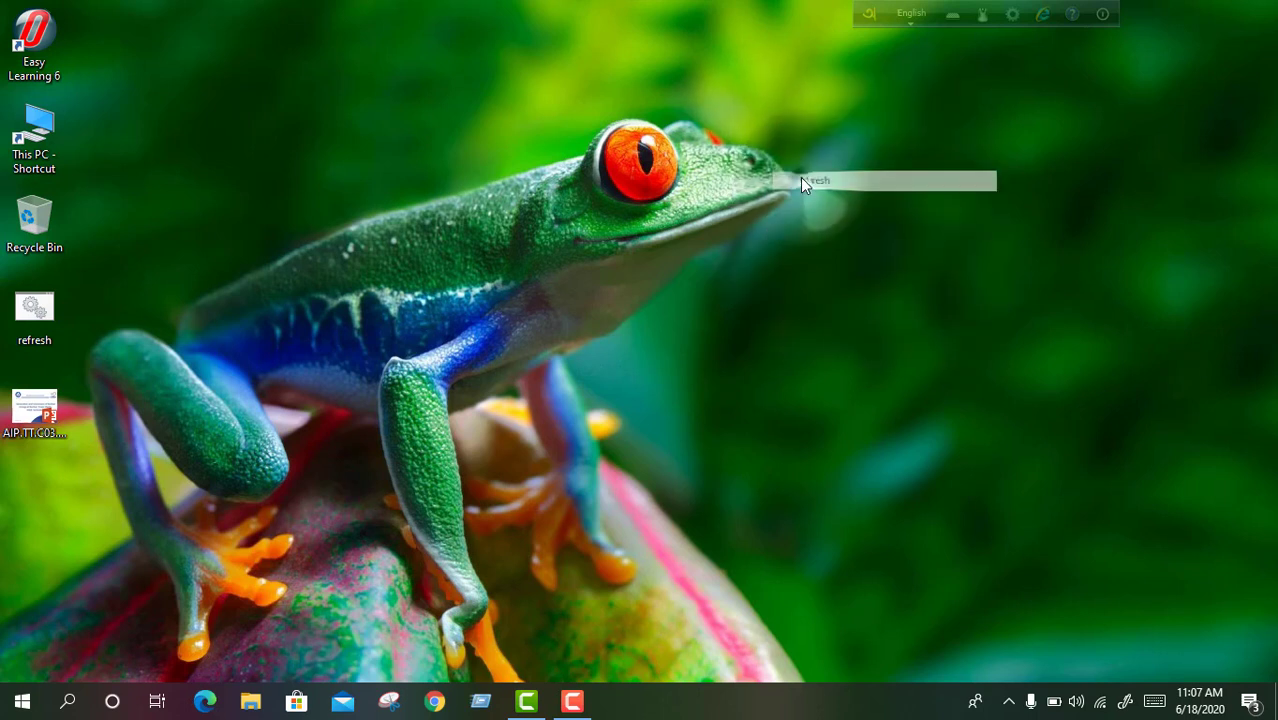
pyautogui.rightClick(801, 177)
pyautogui.click(830, 235)
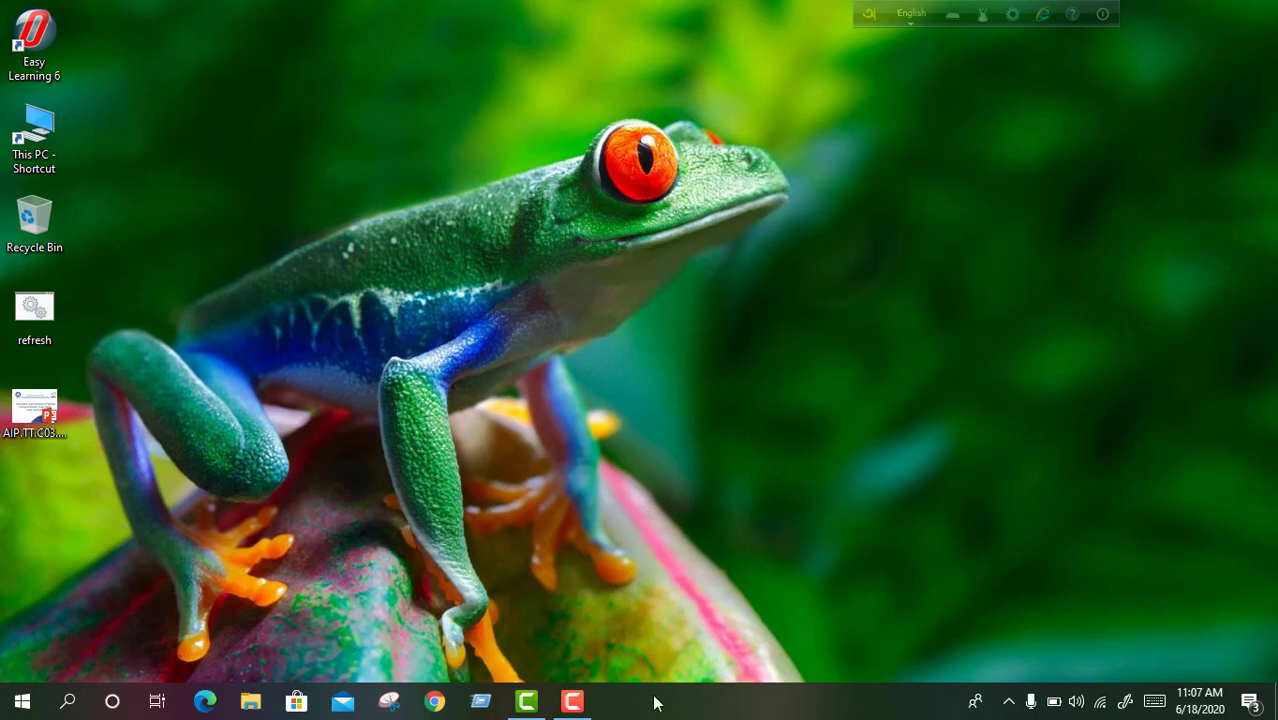
# Move the taskbar to the right edge and back to the bottom, and repeat the round trip with the top edge.
pyautogui.moveTo(650, 699); pyautogui.dragTo(1137, 399)
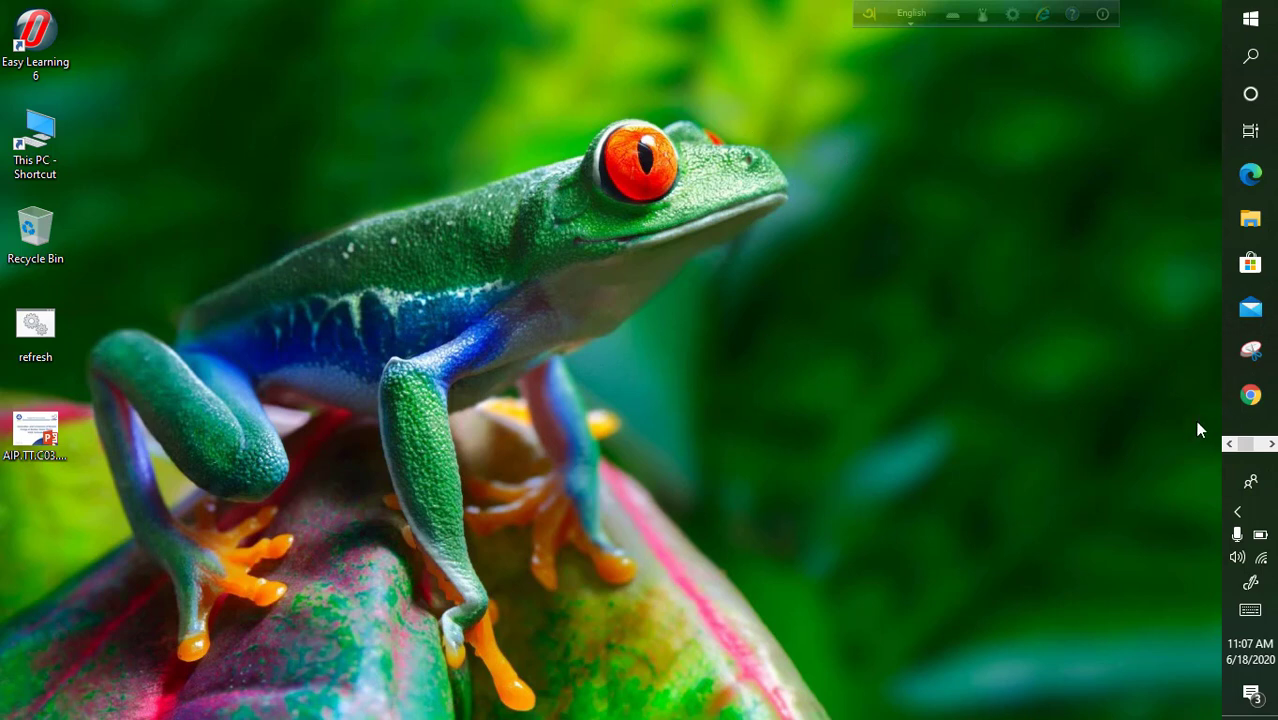
pyautogui.moveTo(1232, 434); pyautogui.dragTo(1050, 690)
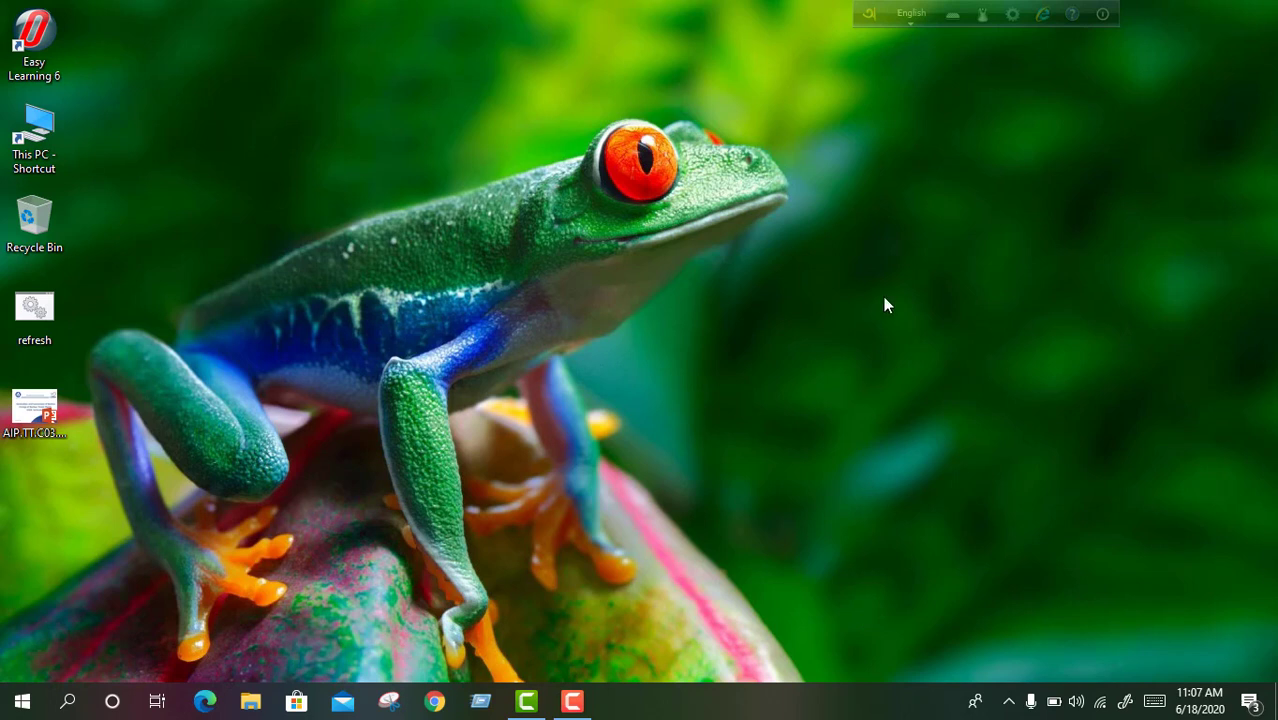
pyautogui.rightClick(841, 151)
pyautogui.click(876, 206)
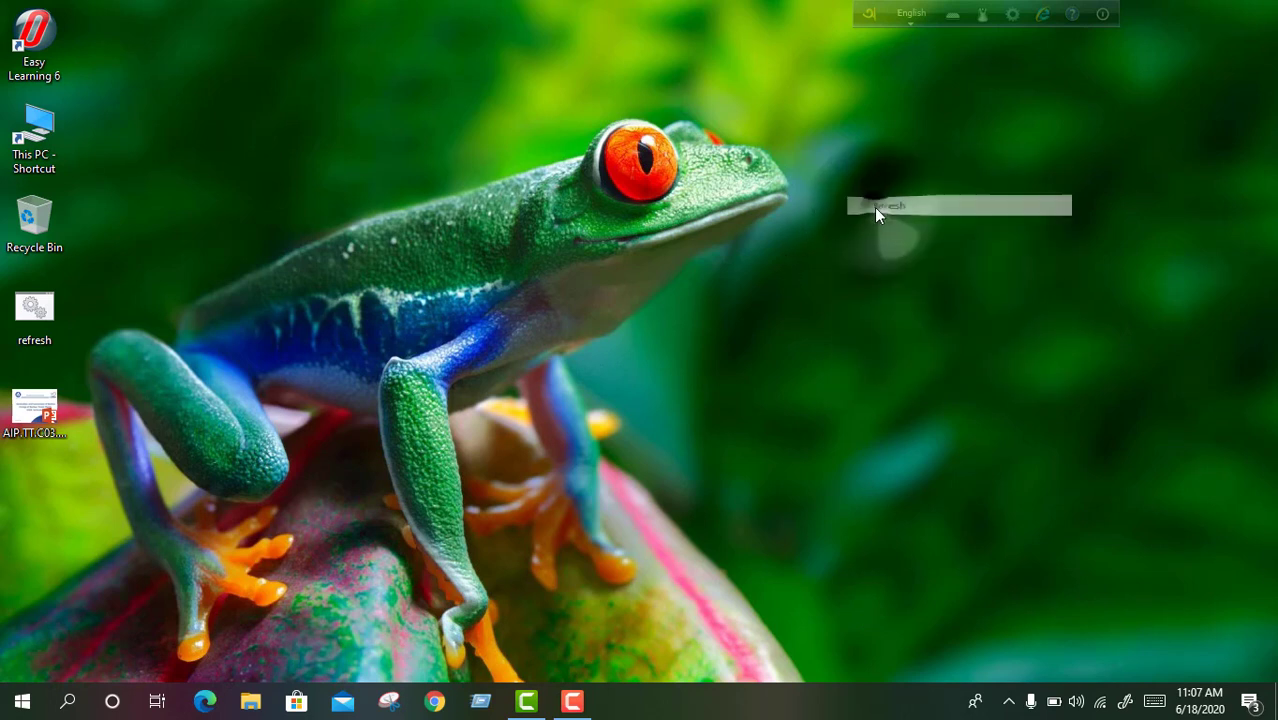
pyautogui.rightClick(763, 251)
pyautogui.click(789, 307)
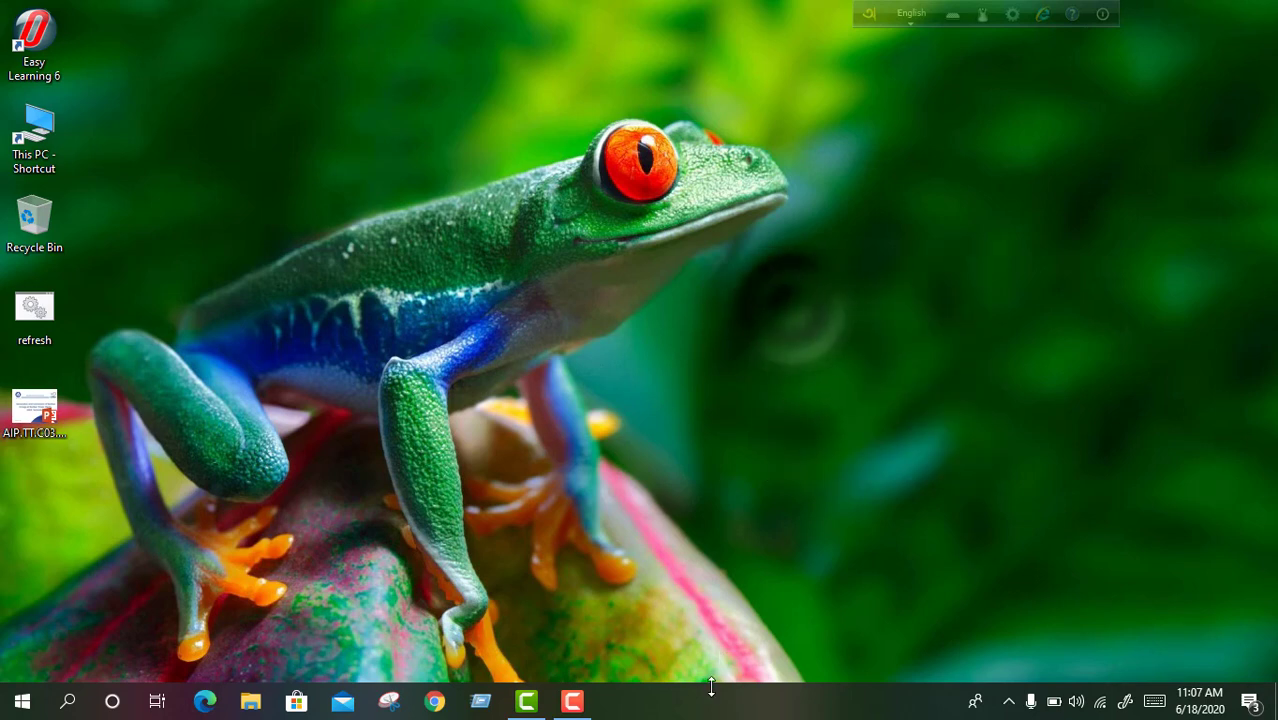
pyautogui.moveTo(710, 687); pyautogui.dragTo(742, 123)
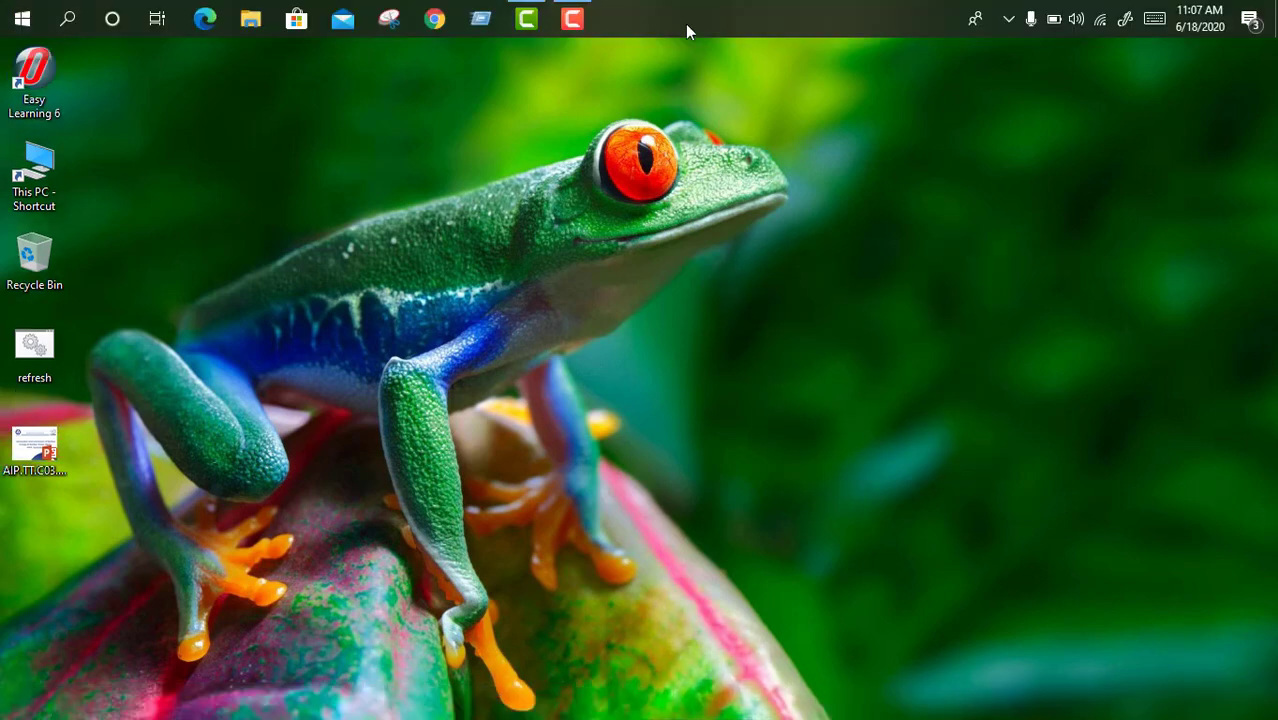
pyautogui.moveTo(685, 24); pyautogui.dragTo(644, 610)
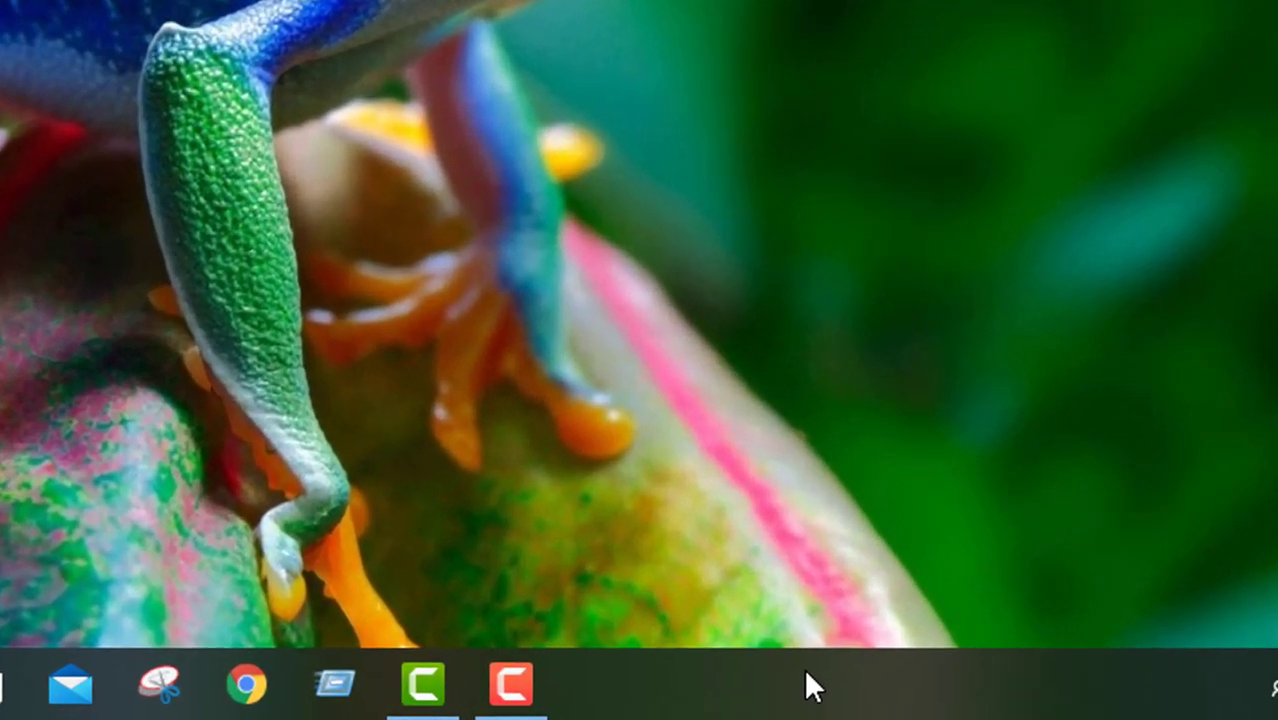
# Lock the taskbar at the bottom edge of the screen and refresh the desktop three times.
pyautogui.rightClick(728, 703)
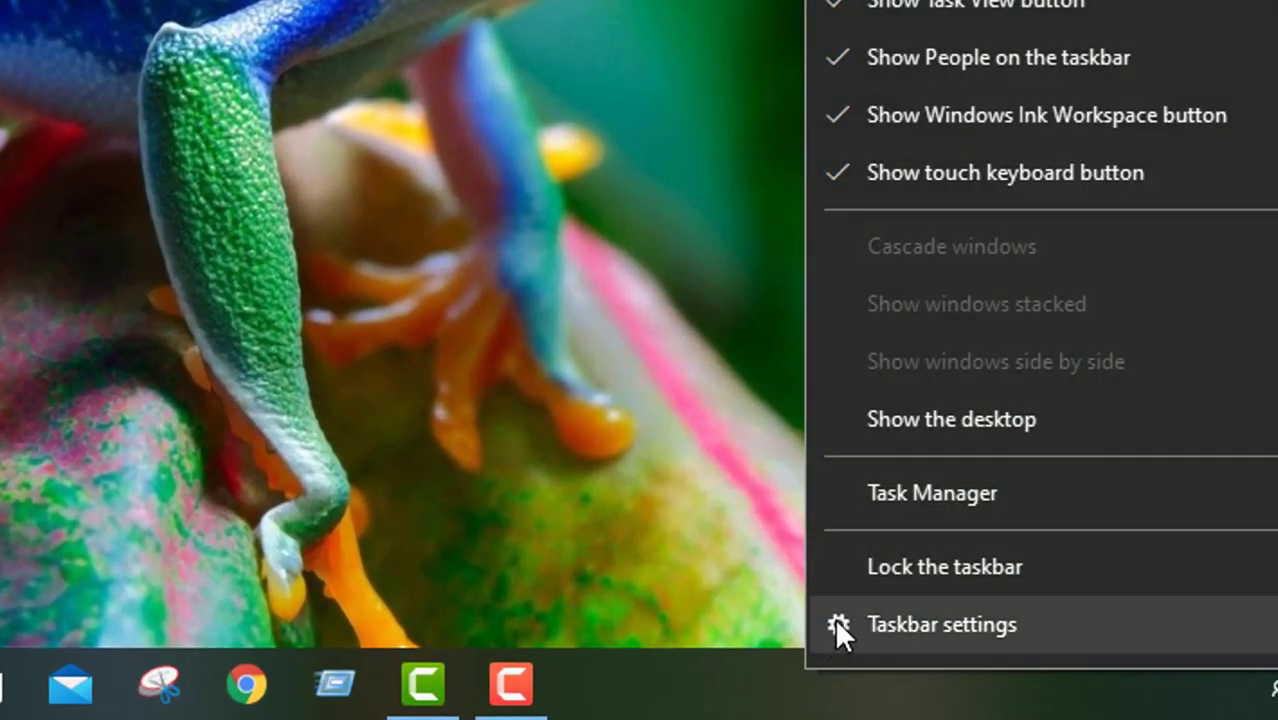
pyautogui.click(986, 569)
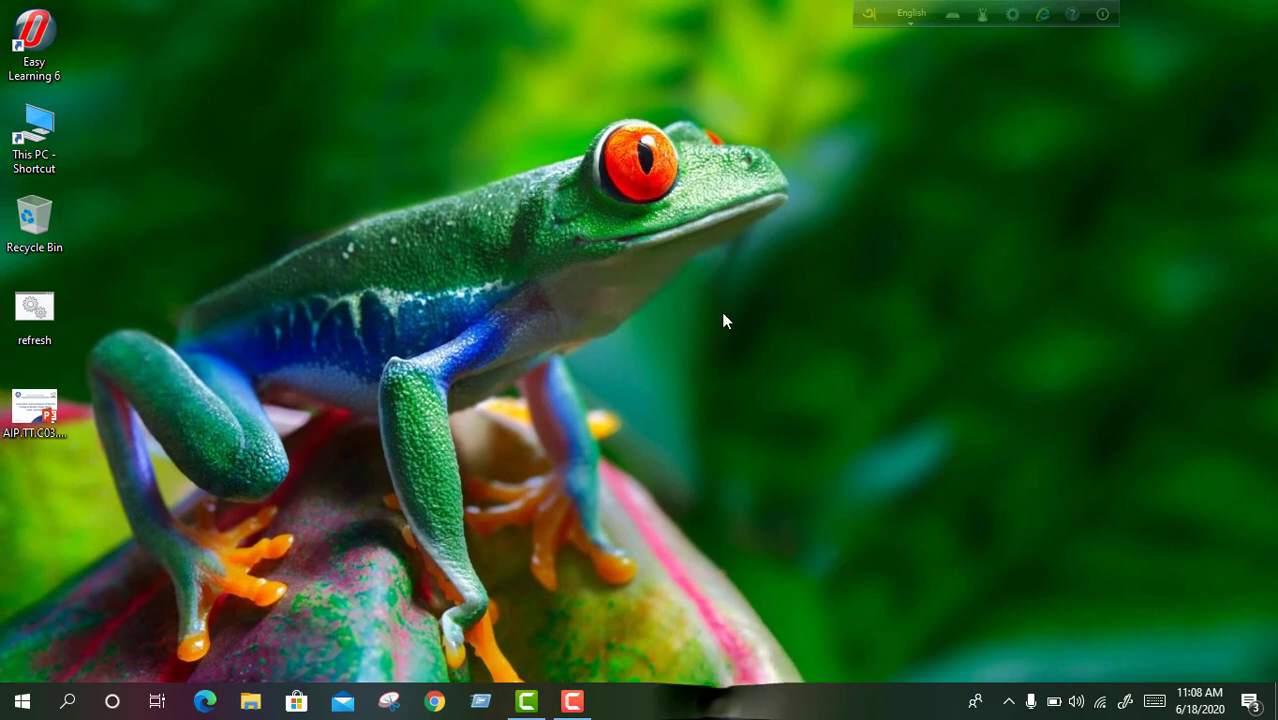
pyautogui.rightClick(520, 123)
pyautogui.click(546, 178)
pyautogui.rightClick(544, 174)
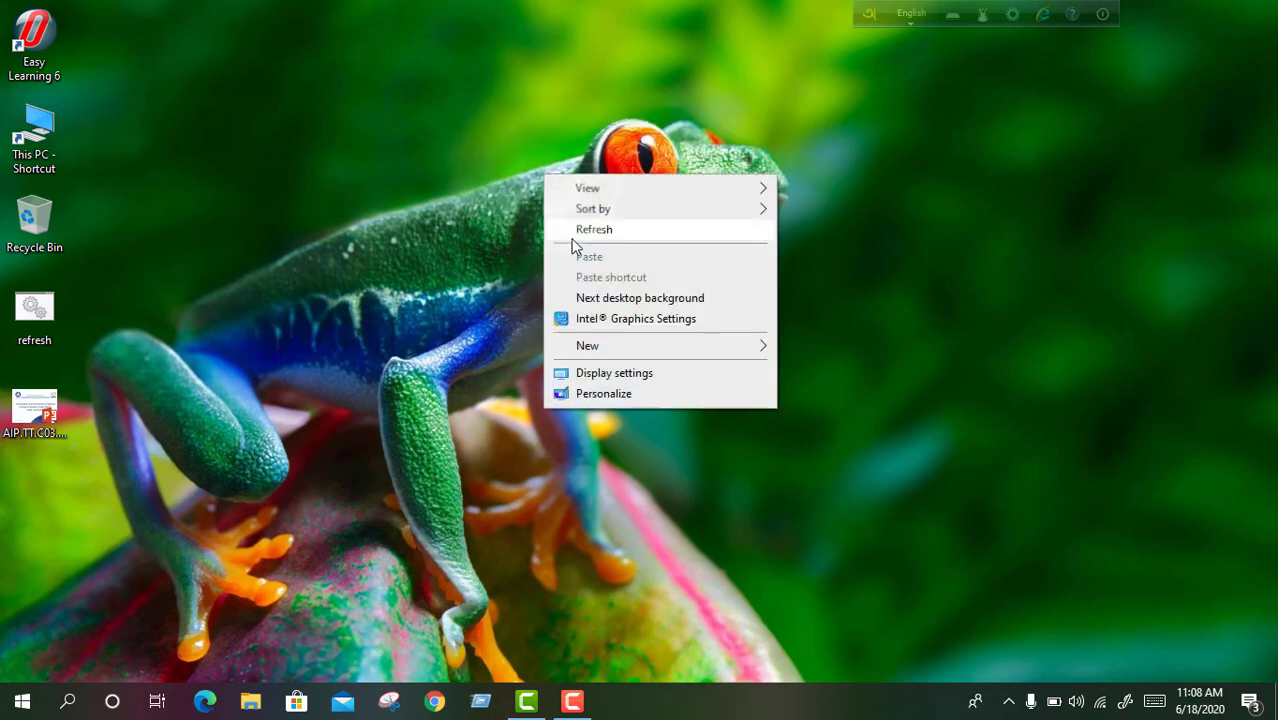
pyautogui.click(612, 230)
pyautogui.rightClick(838, 226)
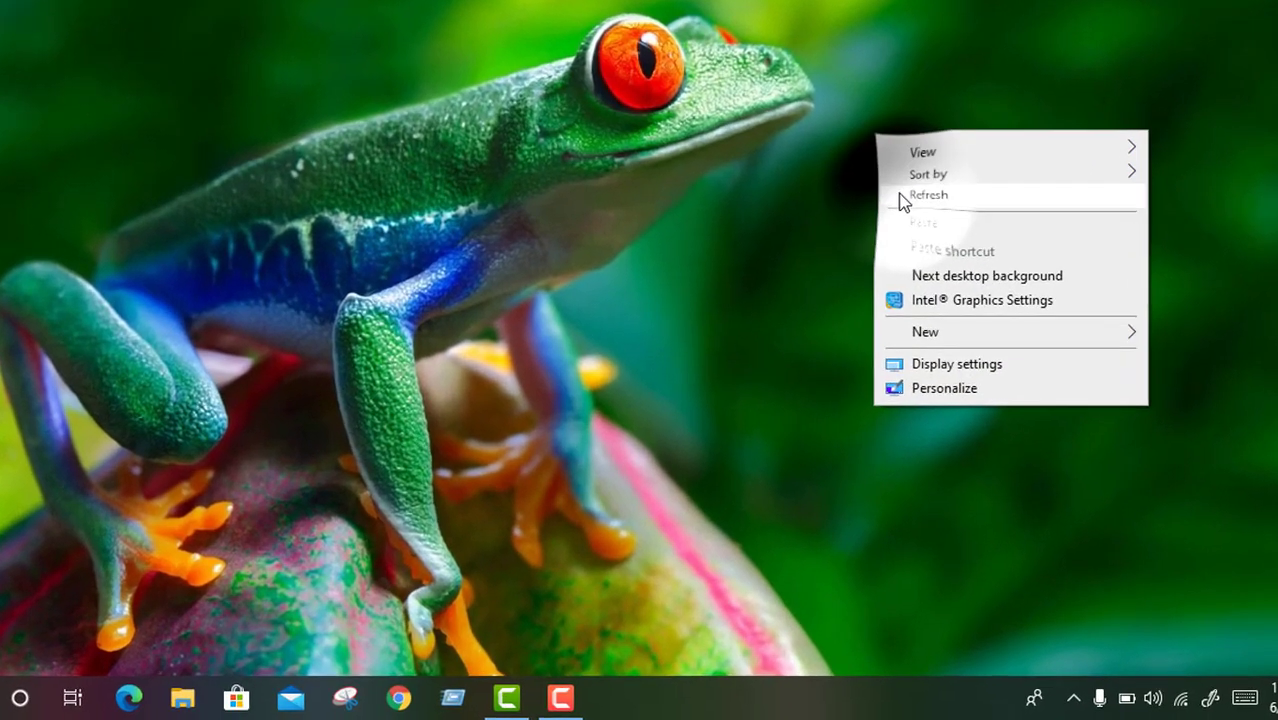
pyautogui.click(862, 271)
# Unlock the taskbar and move it to the right edge of the screen.
pyautogui.rightClick(728, 708)
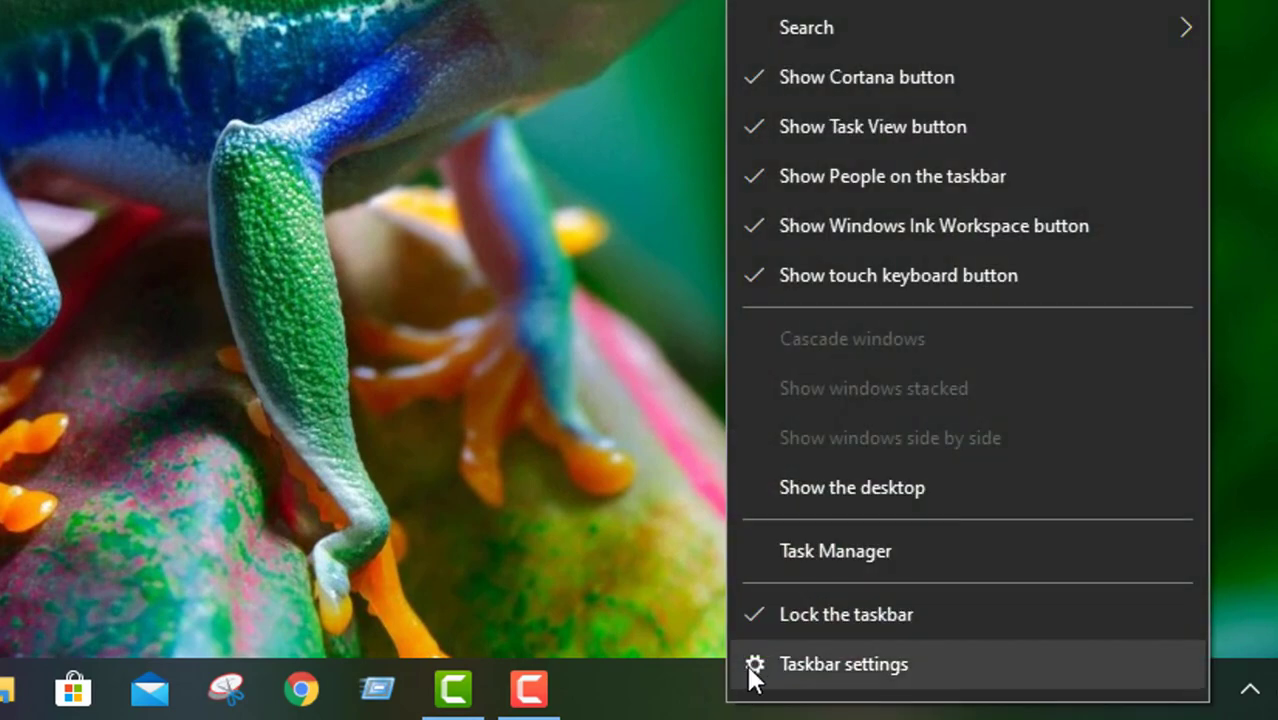
pyautogui.click(765, 612)
pyautogui.moveTo(735, 705); pyautogui.dragTo(968, 396)
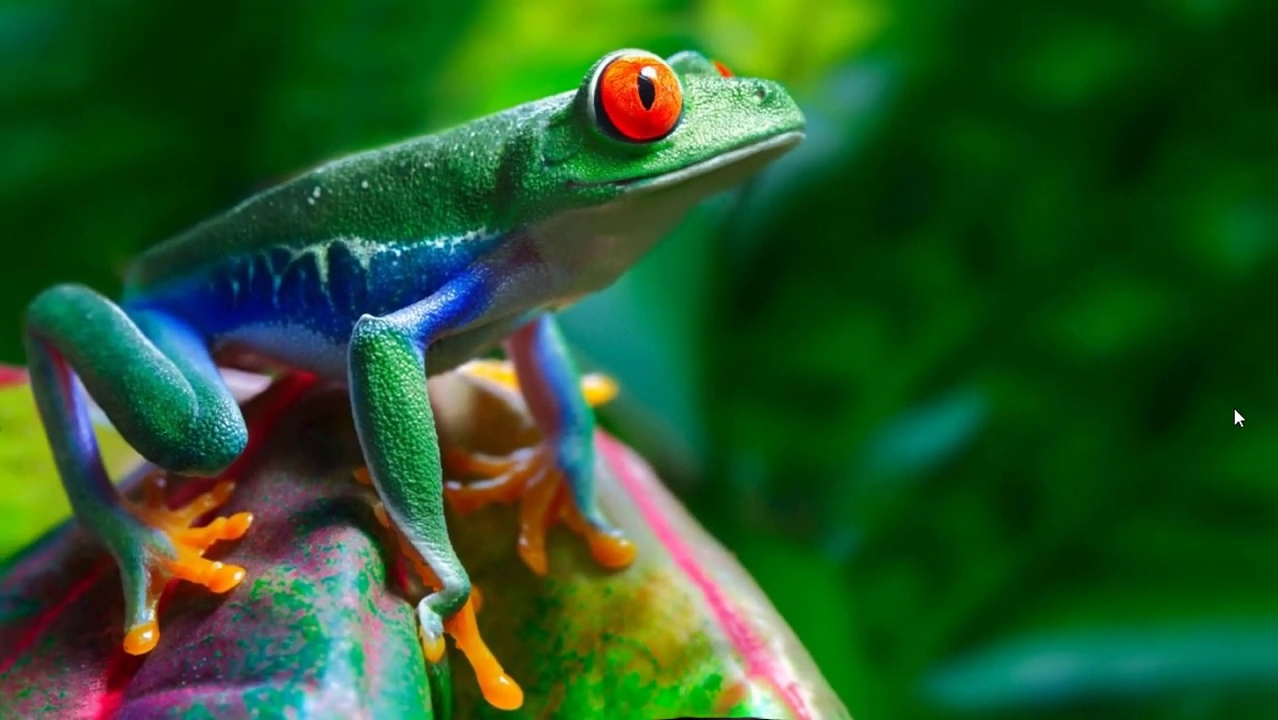
pyautogui.rightClick(870, 224)
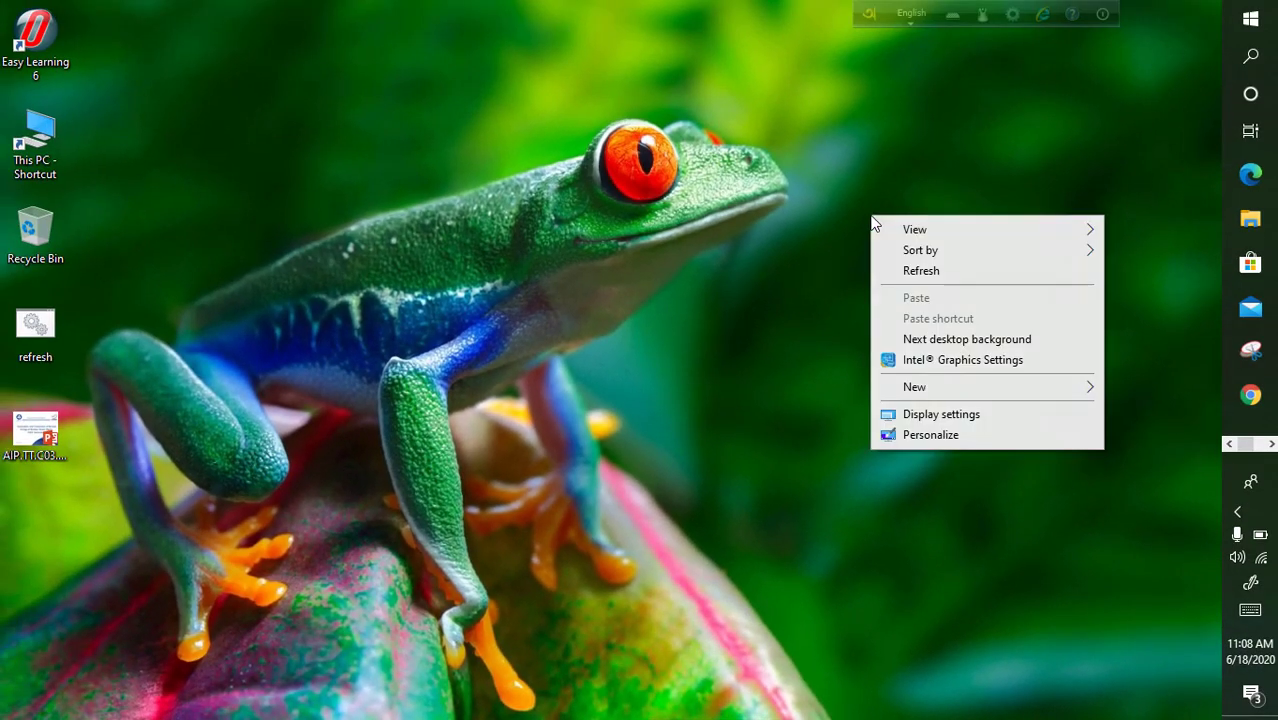
pyautogui.click(915, 268)
pyautogui.rightClick(913, 266)
pyautogui.click(935, 320)
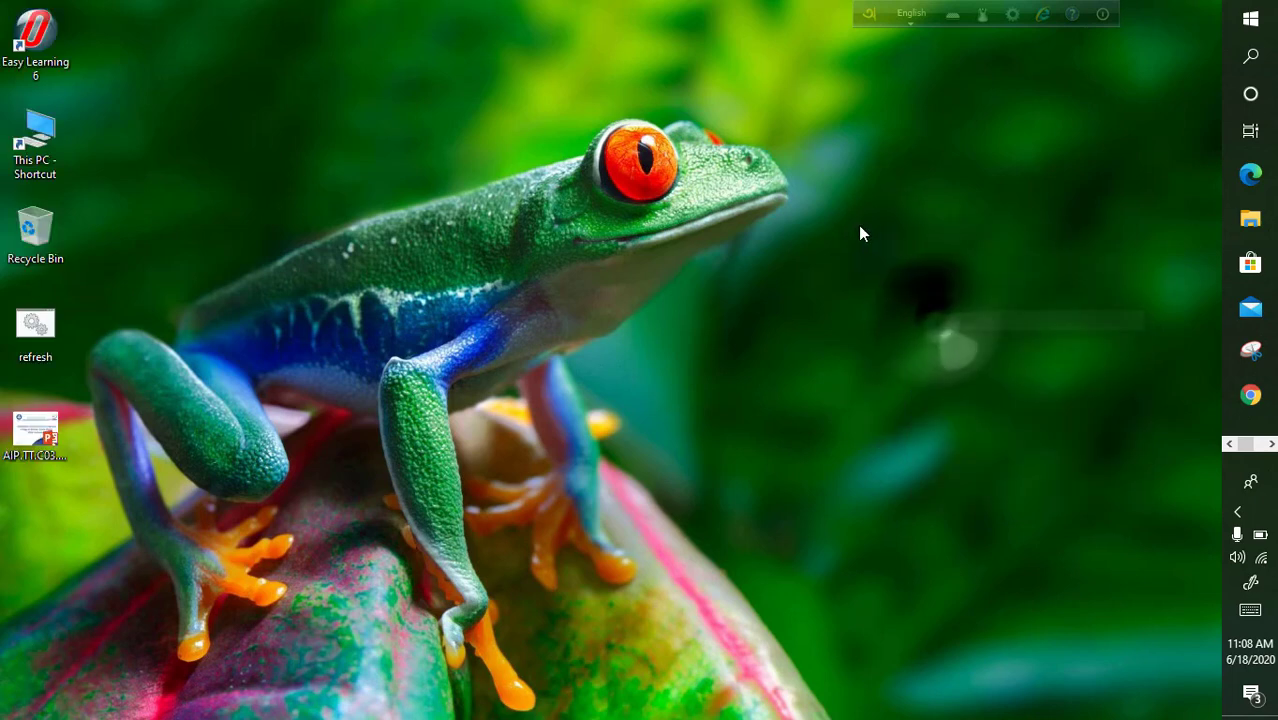
pyautogui.rightClick(858, 225)
pyautogui.click(885, 284)
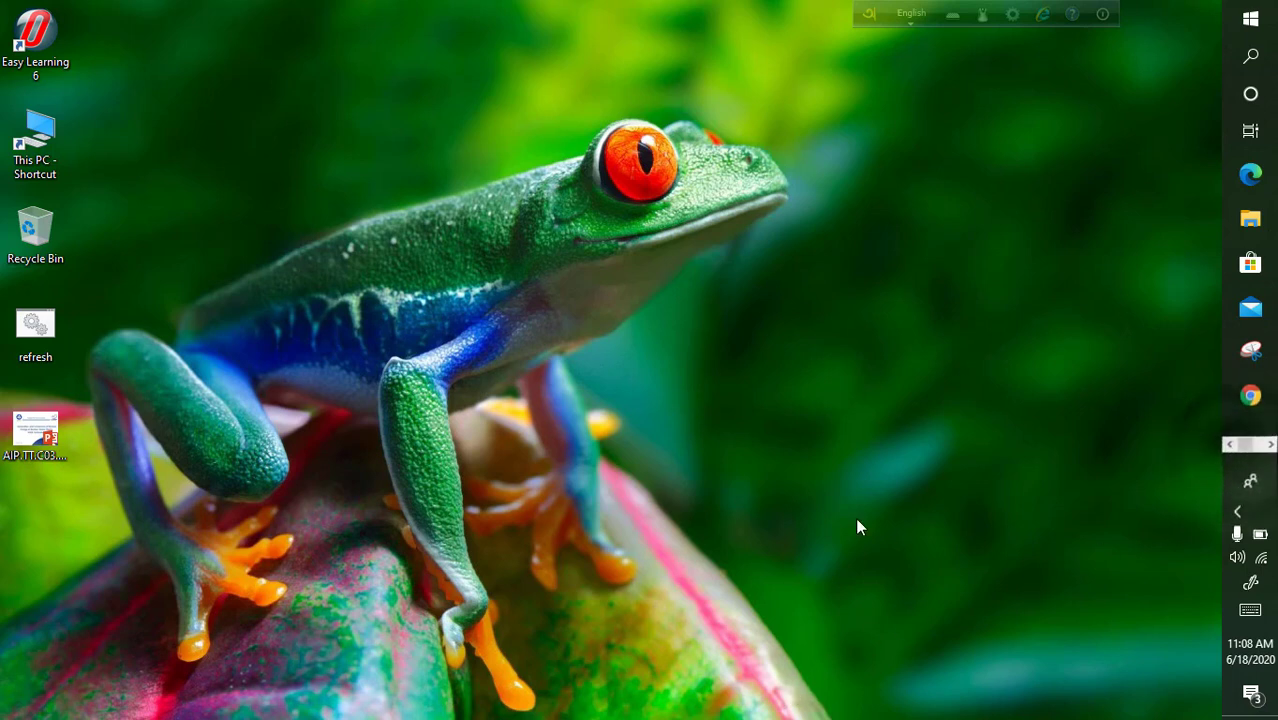
pyautogui.click(1250, 262)
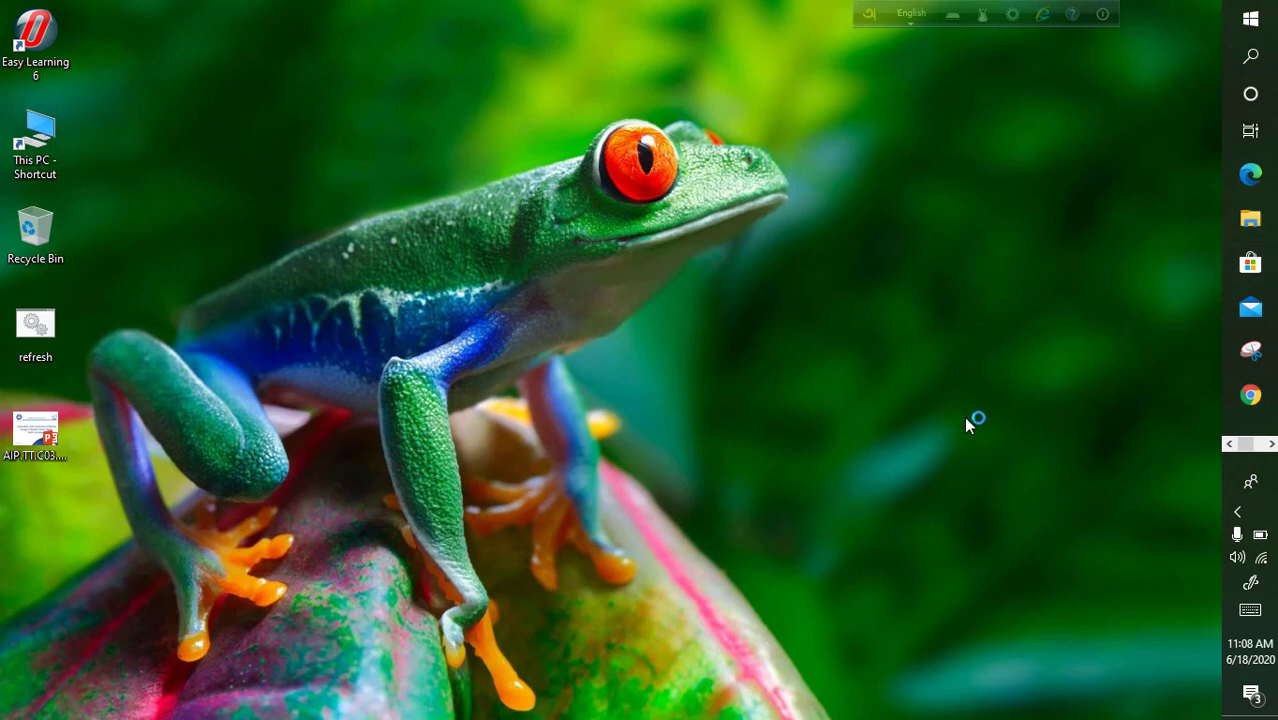
pyautogui.rightClick(850, 131)
pyautogui.click(882, 187)
pyautogui.rightClick(882, 189)
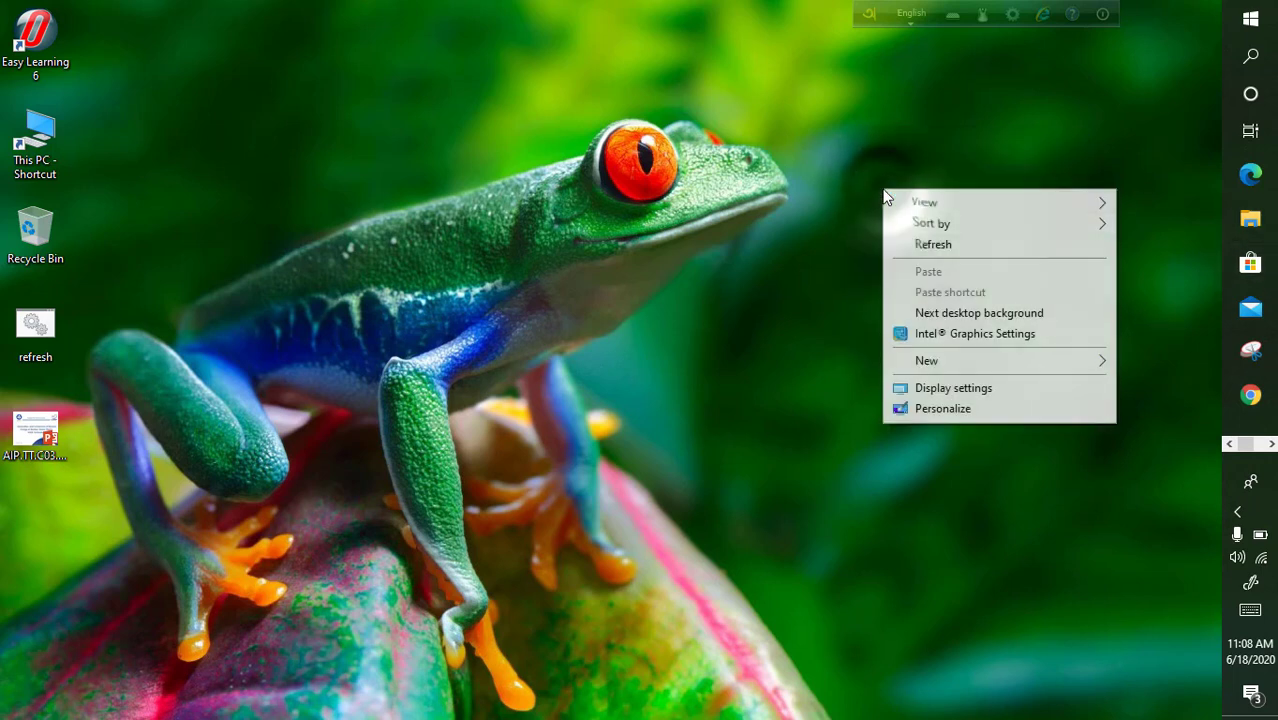
pyautogui.click(932, 246)
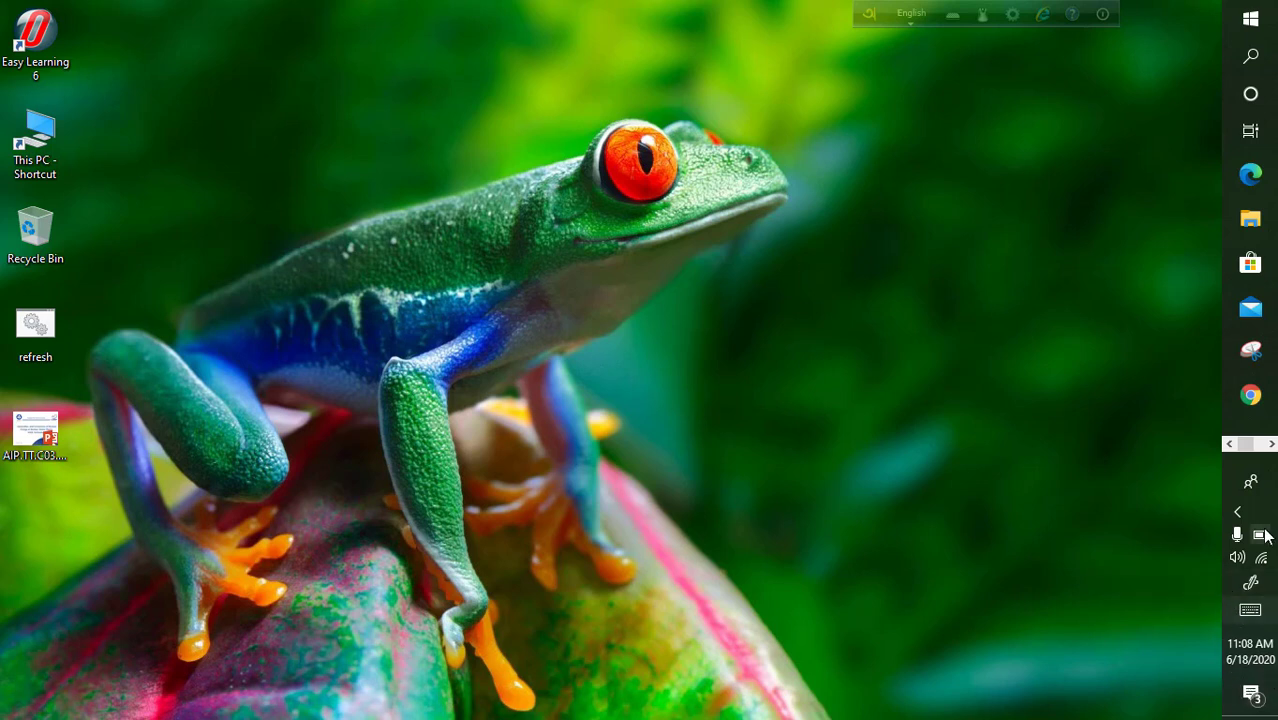
# Move the taskbar from the right edge back to the bottom of the screen and refresh the desktop.
pyautogui.moveTo(1274, 502); pyautogui.dragTo(761, 667)
pyautogui.rightClick(700, 710)
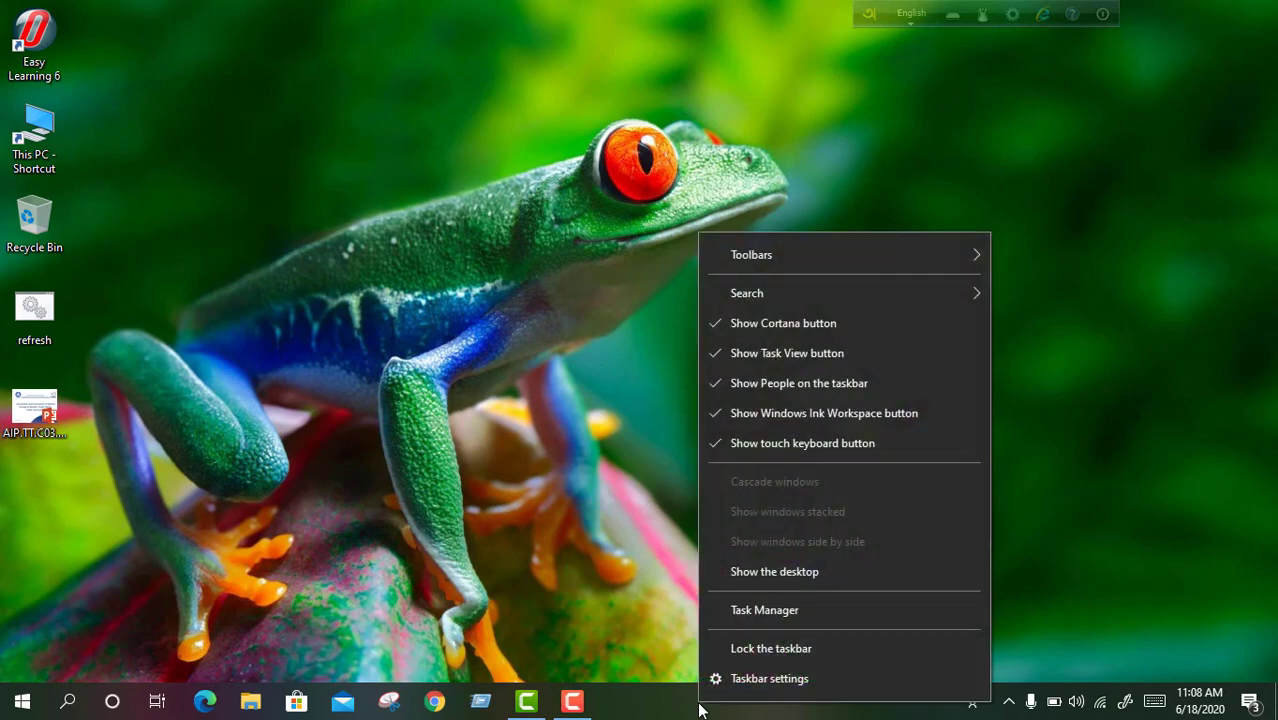
pyautogui.click(569, 504)
pyautogui.rightClick(569, 467)
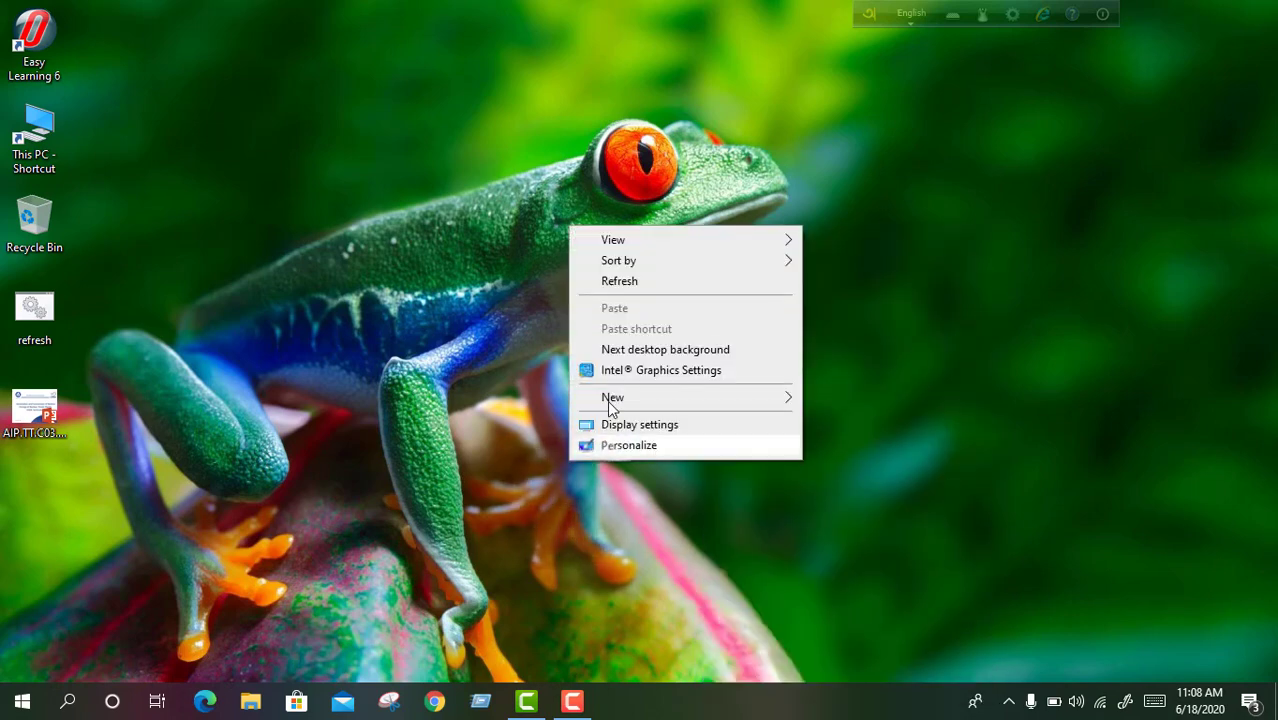
pyautogui.click(608, 279)
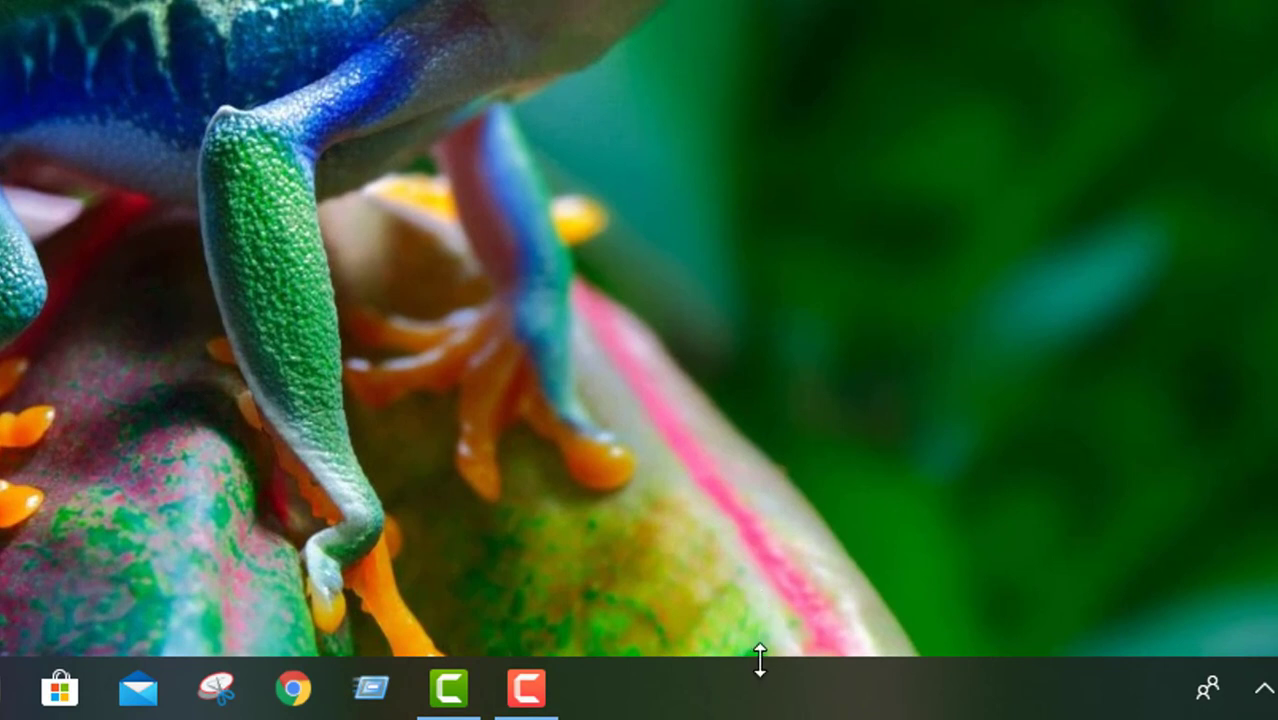
# Lock the taskbar in its position along the bottom edge.
pyautogui.moveTo(760, 660); pyautogui.dragTo(850, 648)
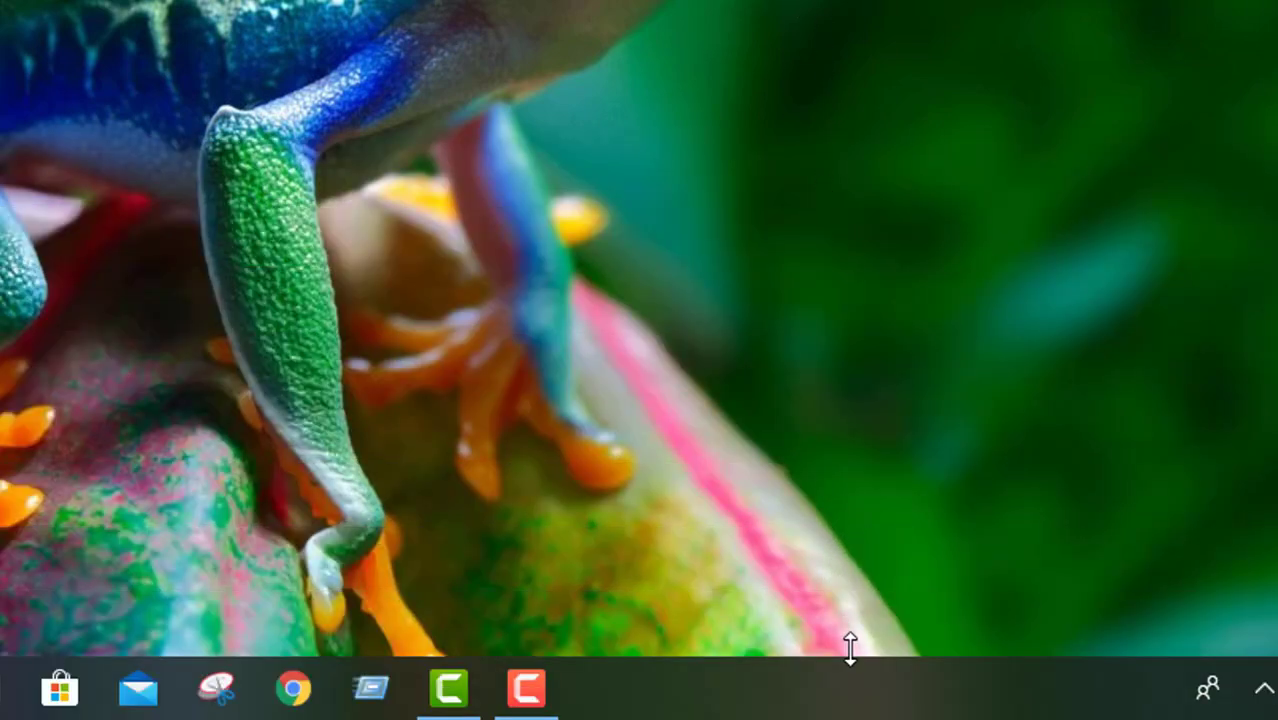
pyautogui.rightClick(811, 707)
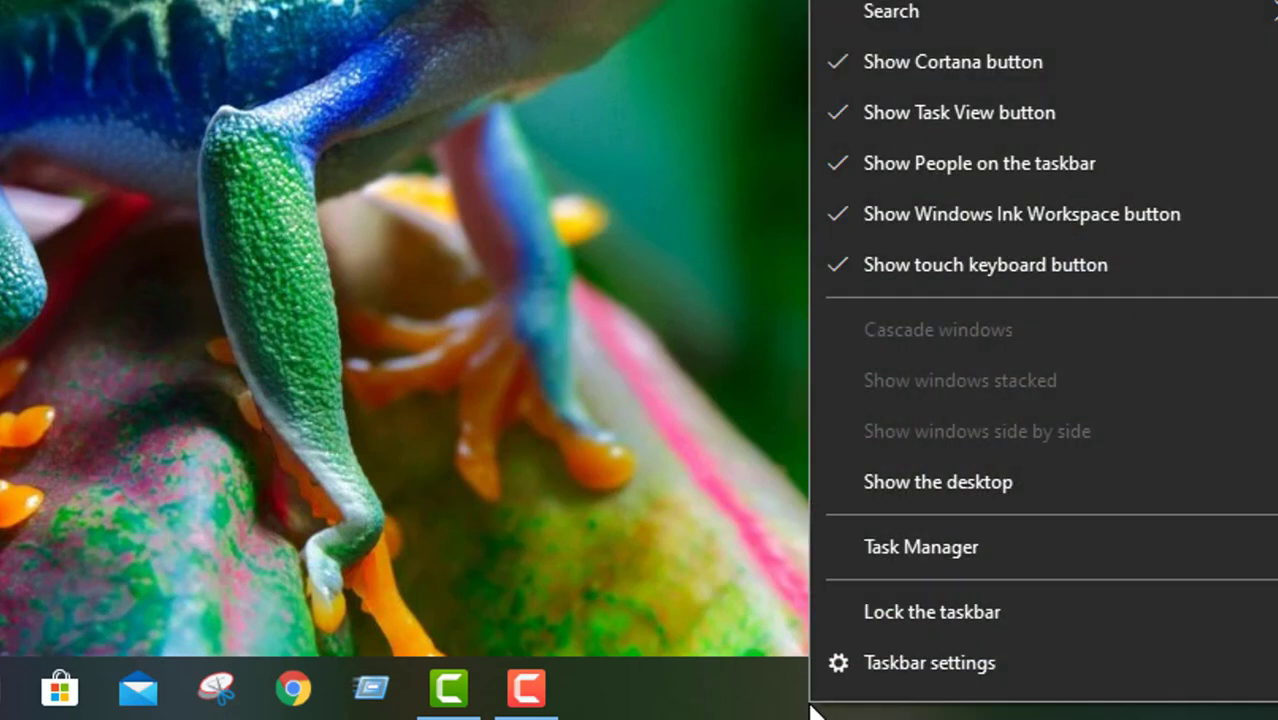
pyautogui.click(861, 612)
pyautogui.rightClick(628, 84)
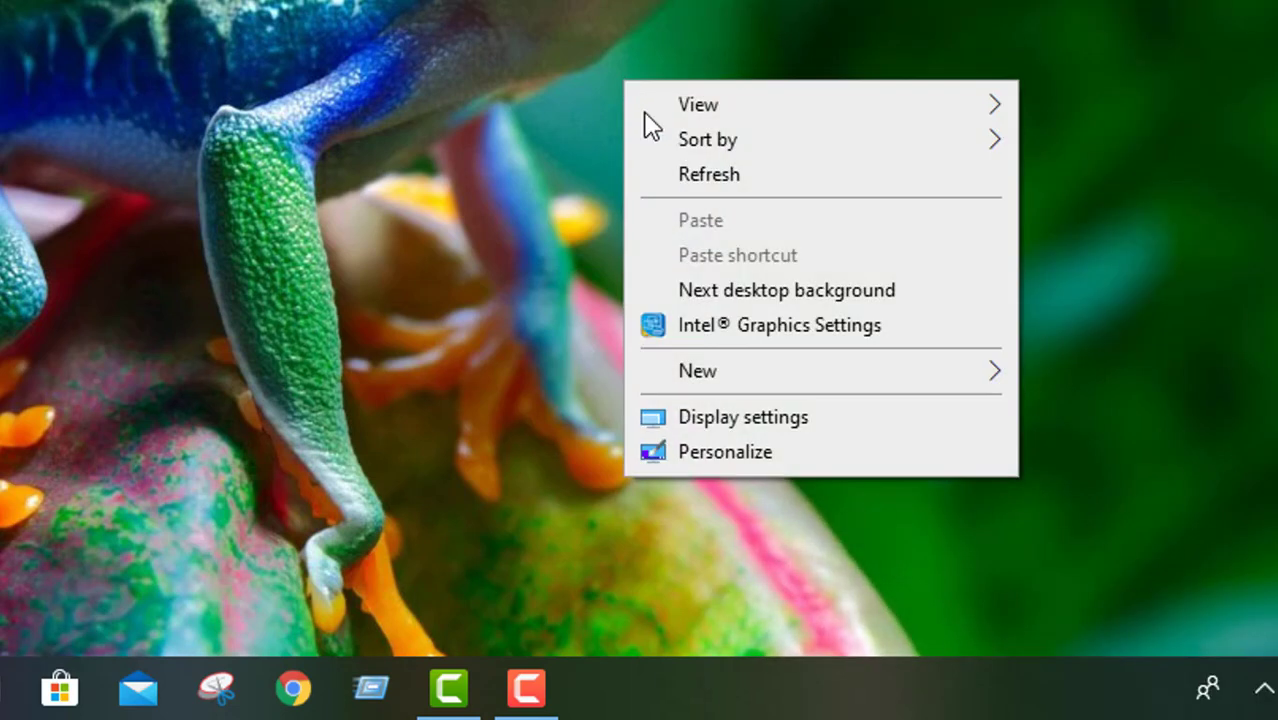
# Refresh the desktop and turn off Lock the taskbar in the taskbar settings.
pyautogui.click(690, 175)
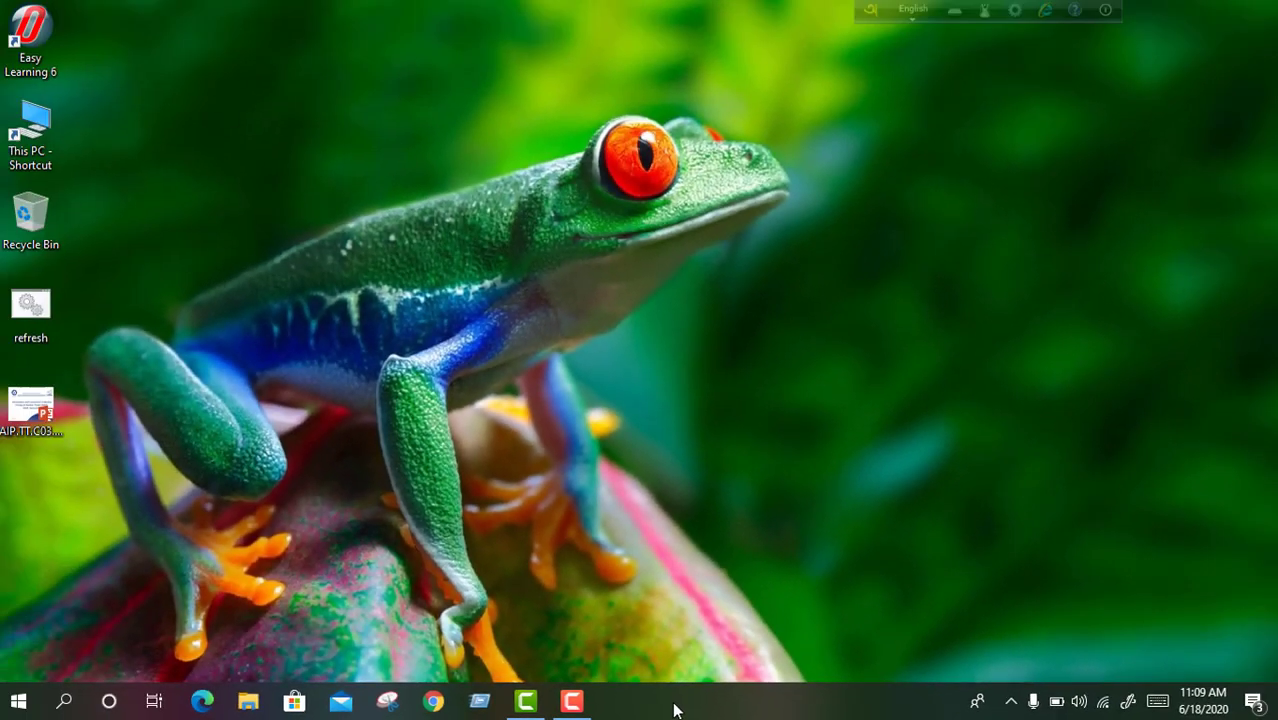
pyautogui.rightClick(697, 700)
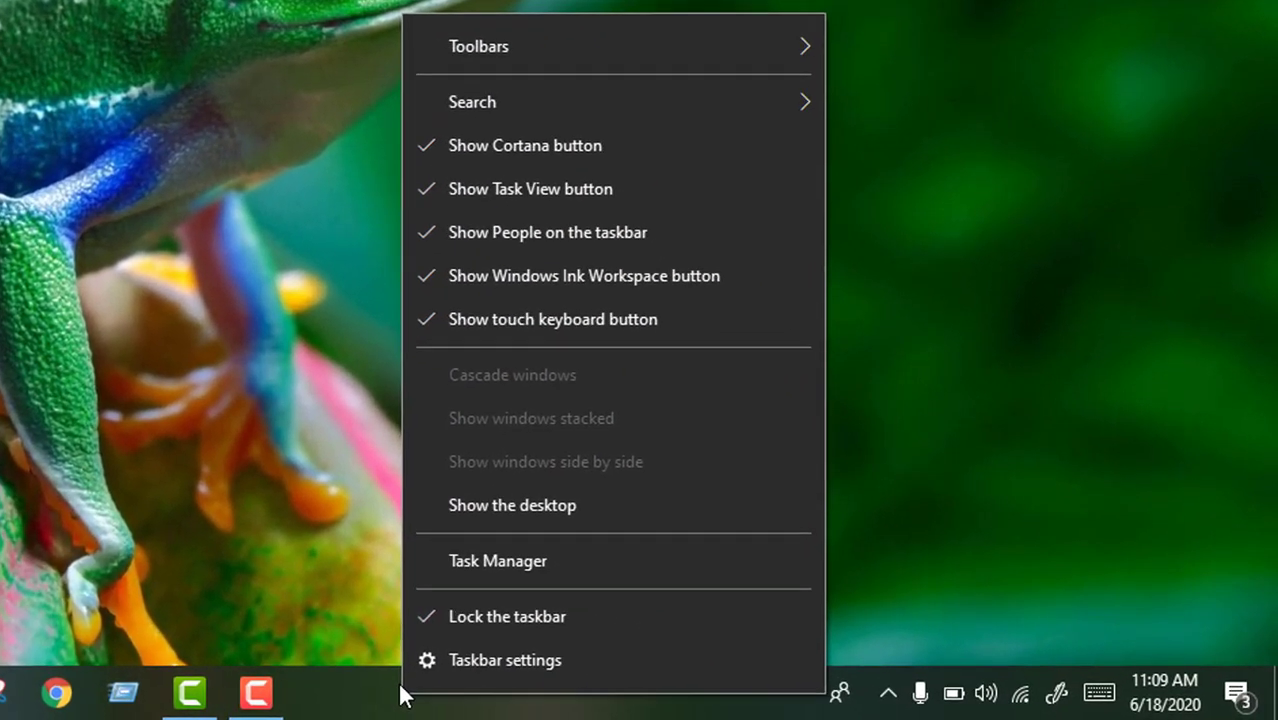
pyautogui.click(497, 662)
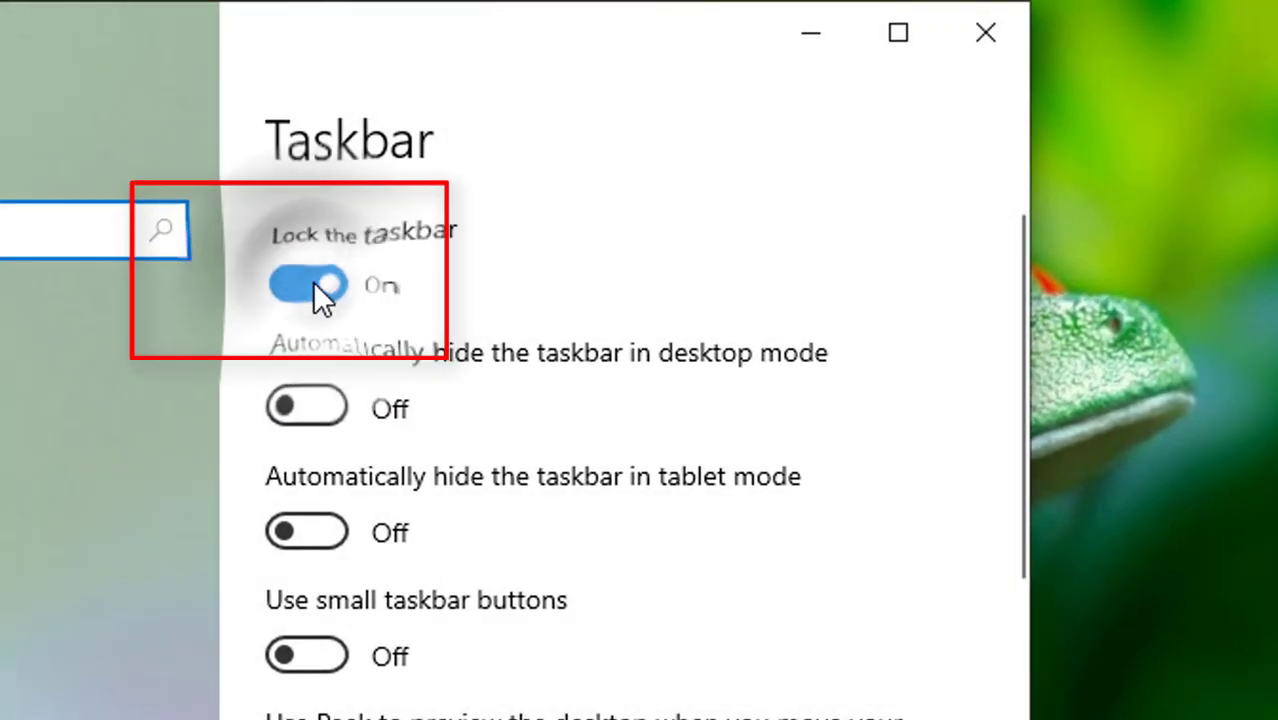
pyautogui.click(313, 284)
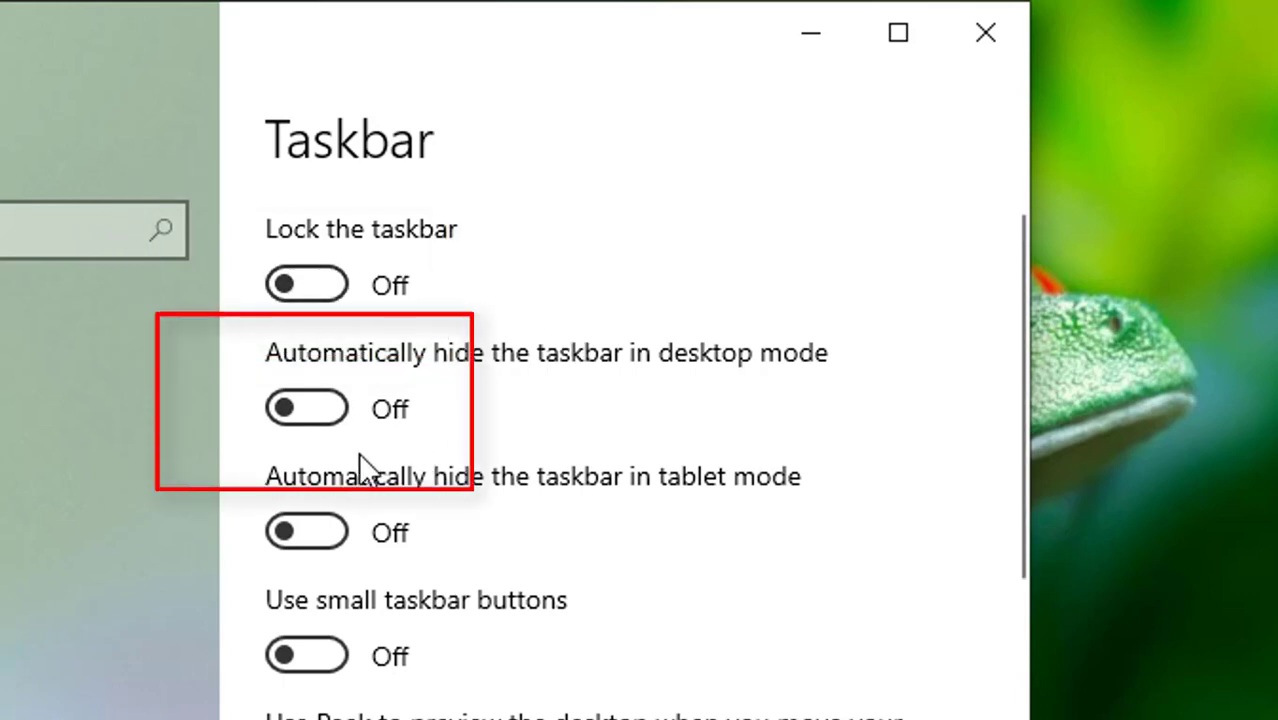
# Turn on automatic hiding of the taskbar in desktop mode and refresh the desktop three times.
pyautogui.click(311, 407)
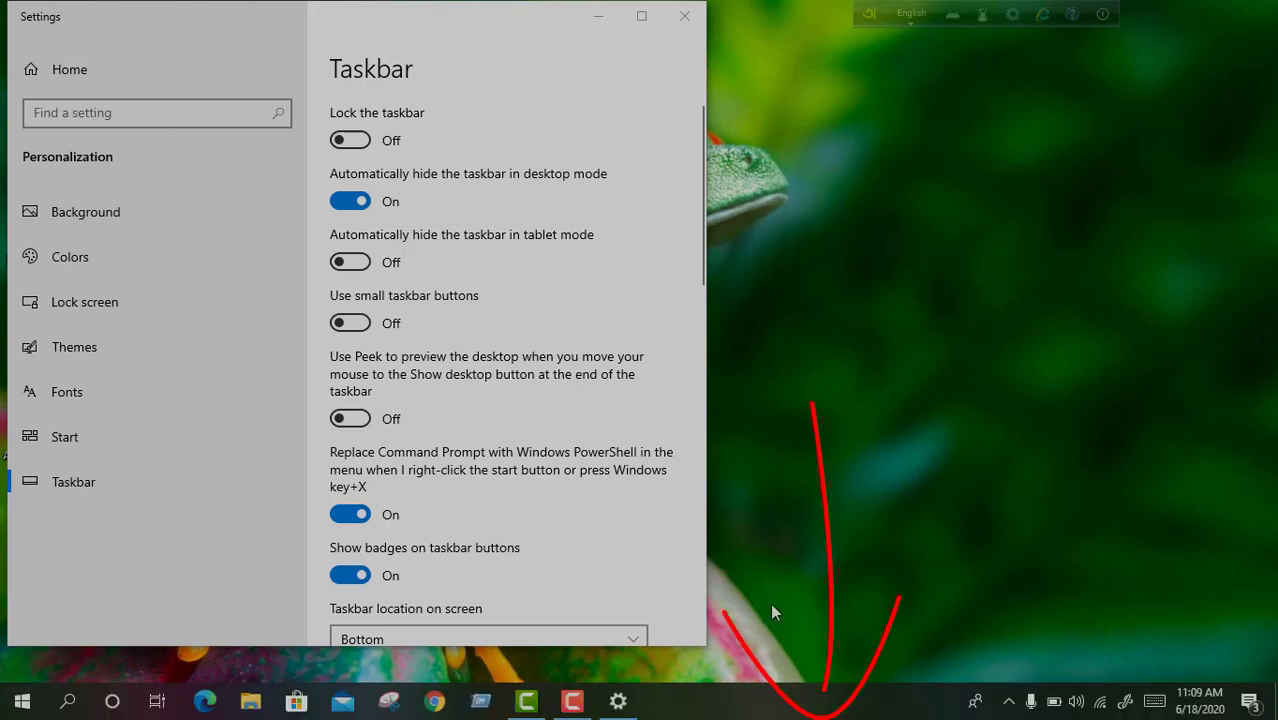
pyautogui.rightClick(884, 147)
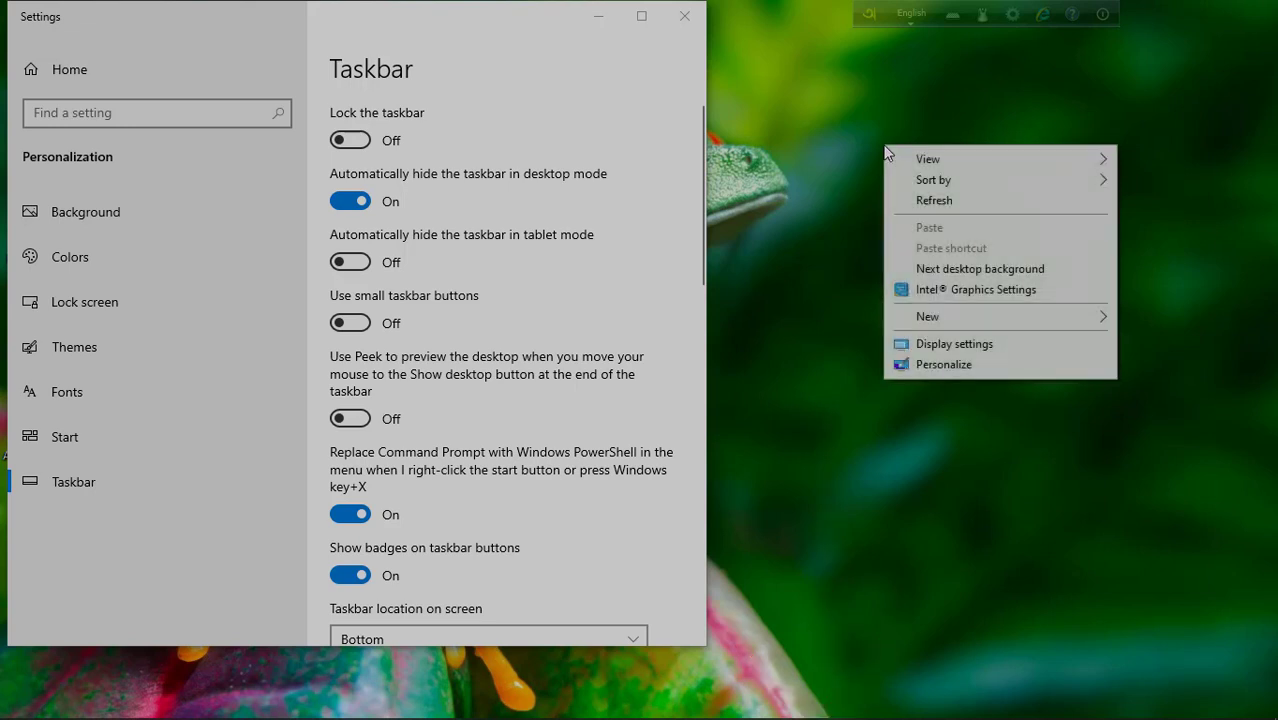
pyautogui.click(921, 200)
pyautogui.rightClick(820, 127)
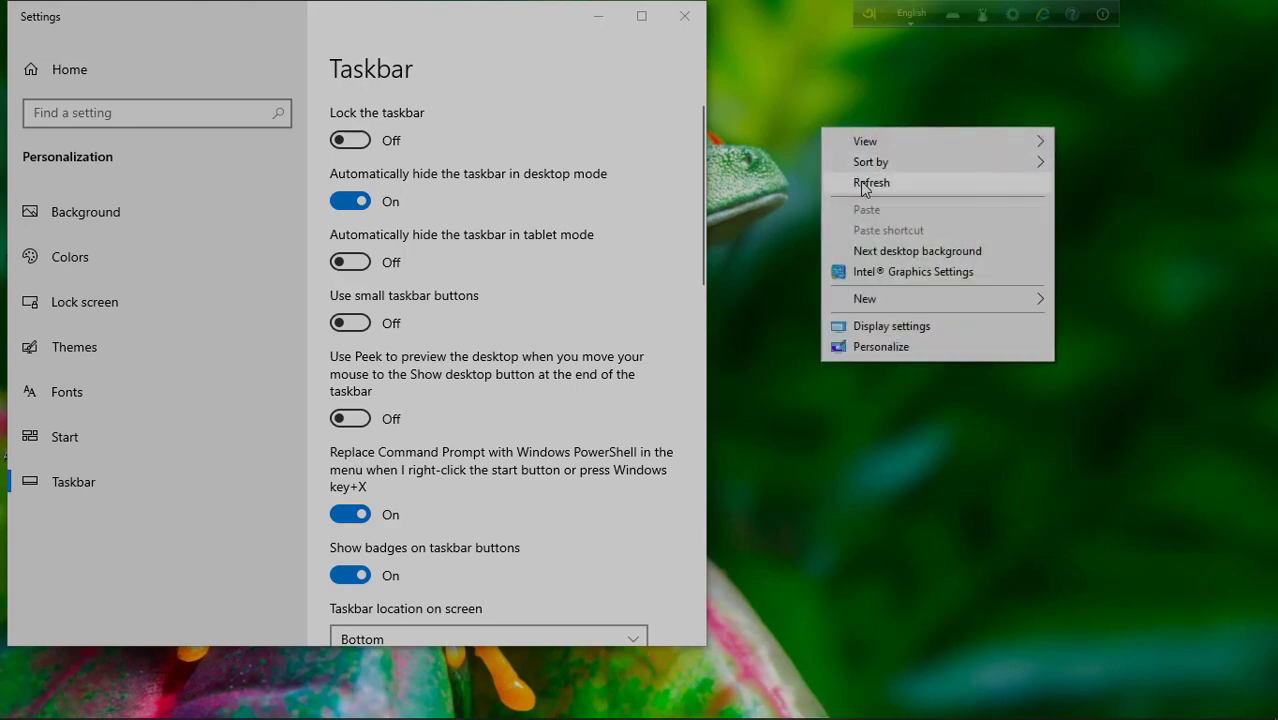
pyautogui.click(862, 184)
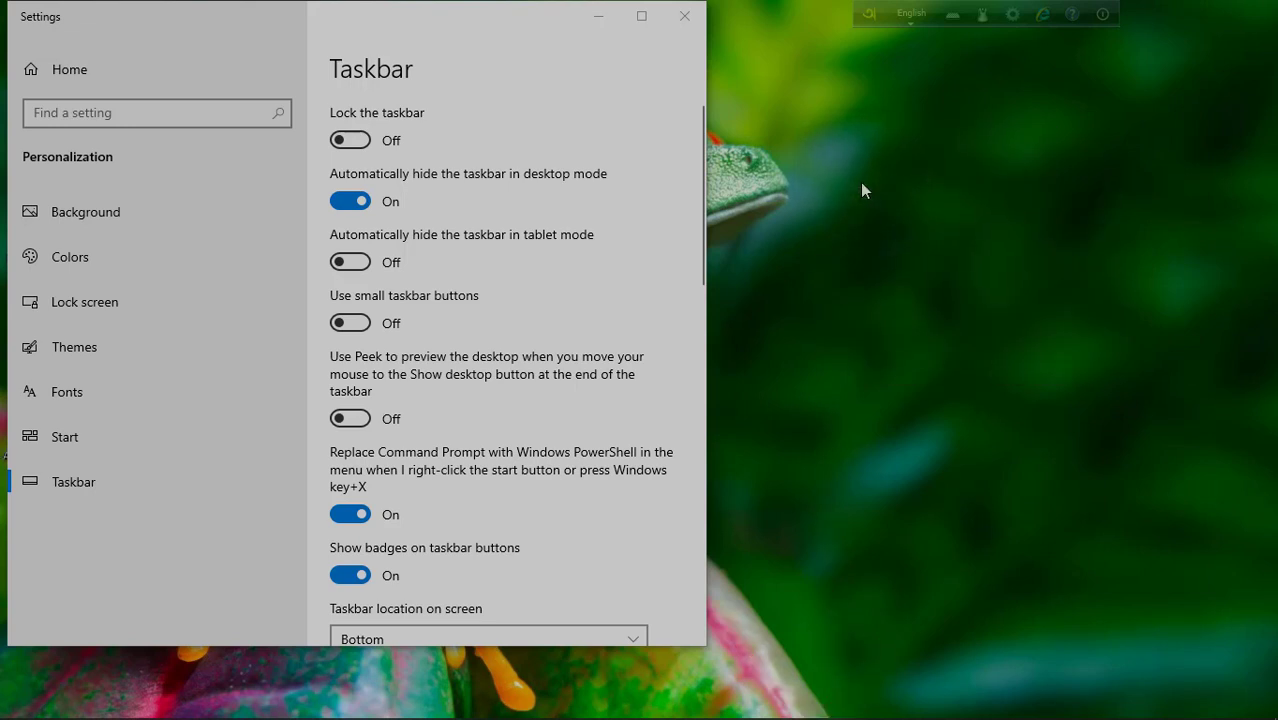
pyautogui.rightClick(862, 184)
pyautogui.click(890, 242)
# Reveal the hidden taskbar and turn off its automatic hiding in desktop mode.
pyautogui.moveTo(776, 716)
pyautogui.click(350, 201)
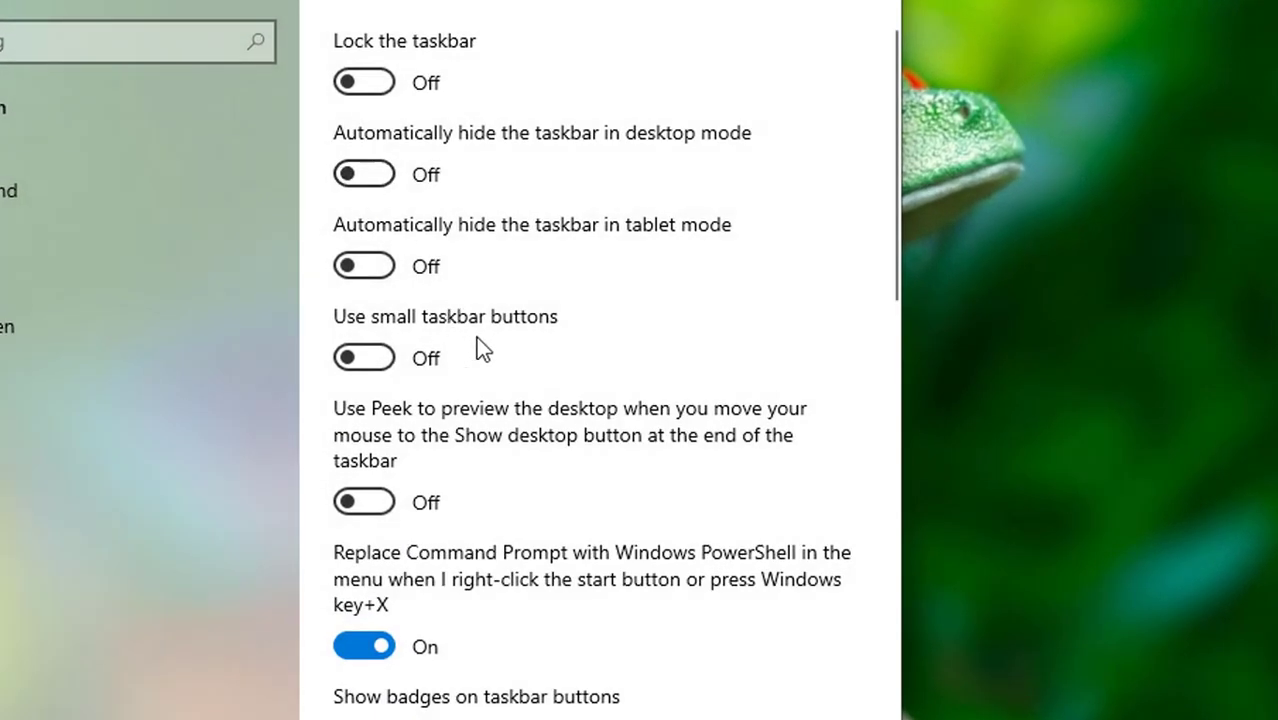
# Change the taskbar location on screen to Right and from there to Top.
pyautogui.scroll(-6, 542, 262)
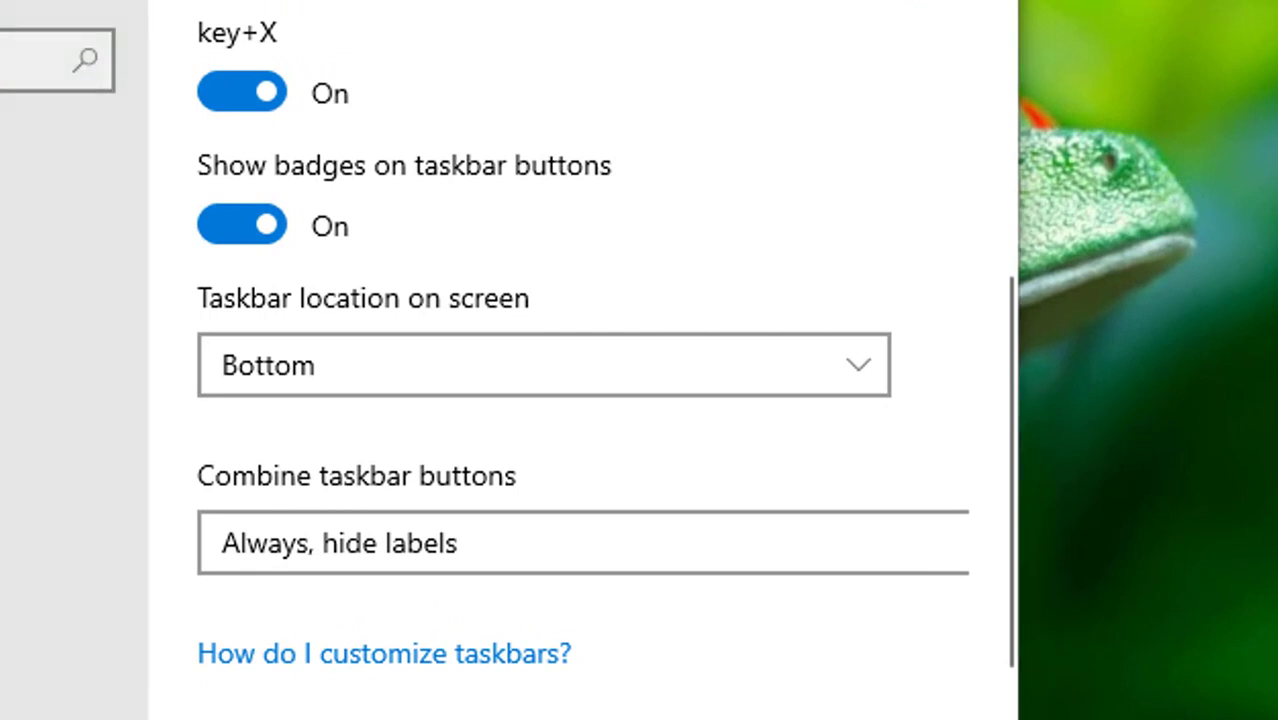
pyautogui.click(726, 362)
pyautogui.click(625, 297)
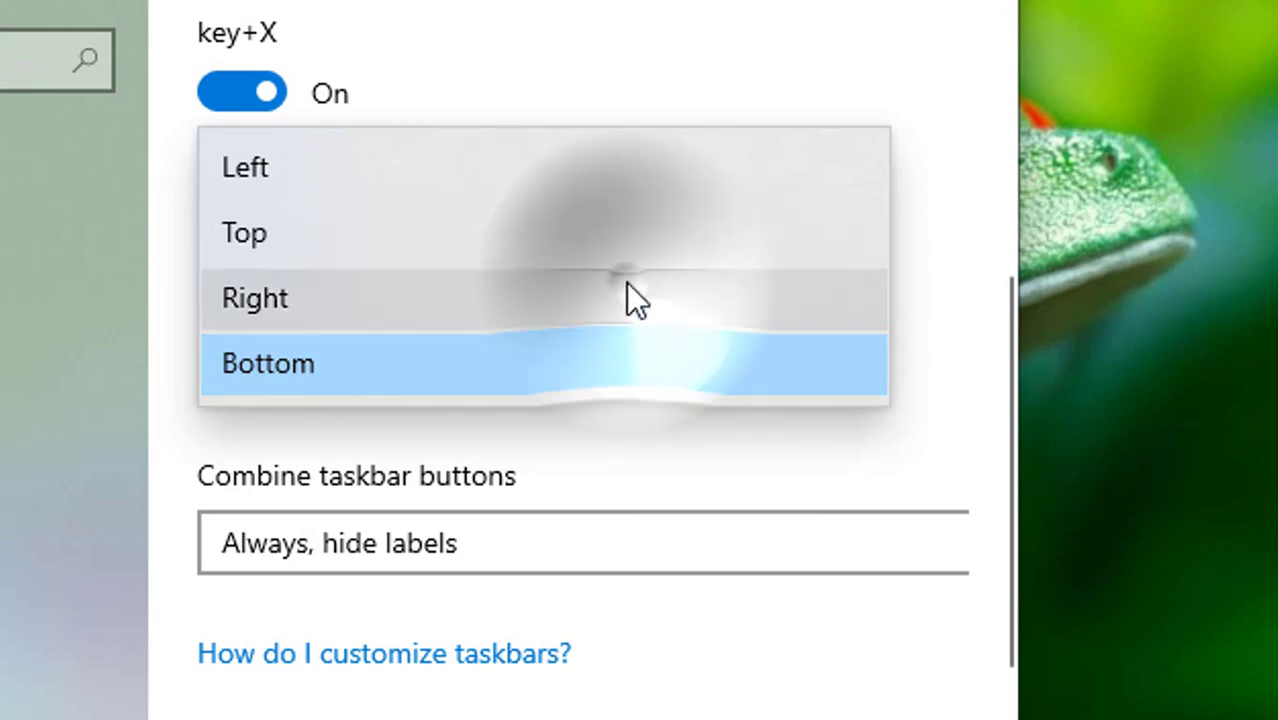
pyautogui.click(510, 258)
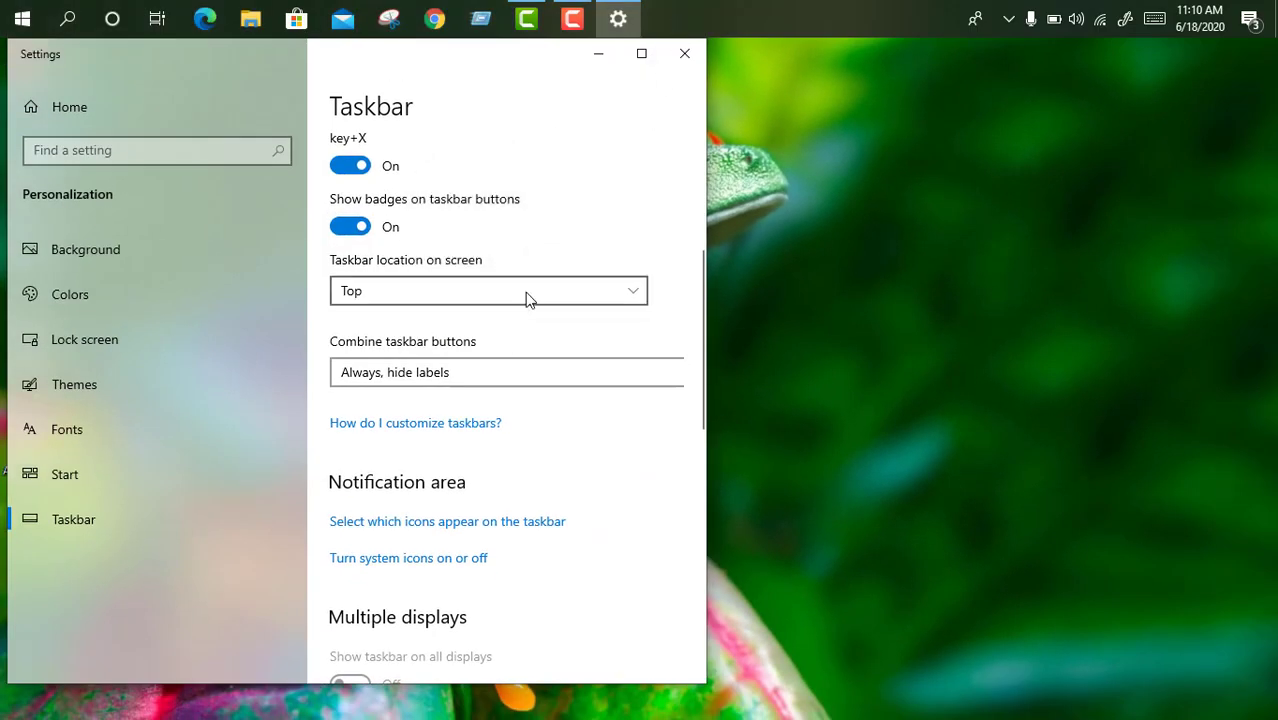
# Change the taskbar location on screen to Left and from there back to Bottom.
pyautogui.click(525, 292)
pyautogui.click(510, 261)
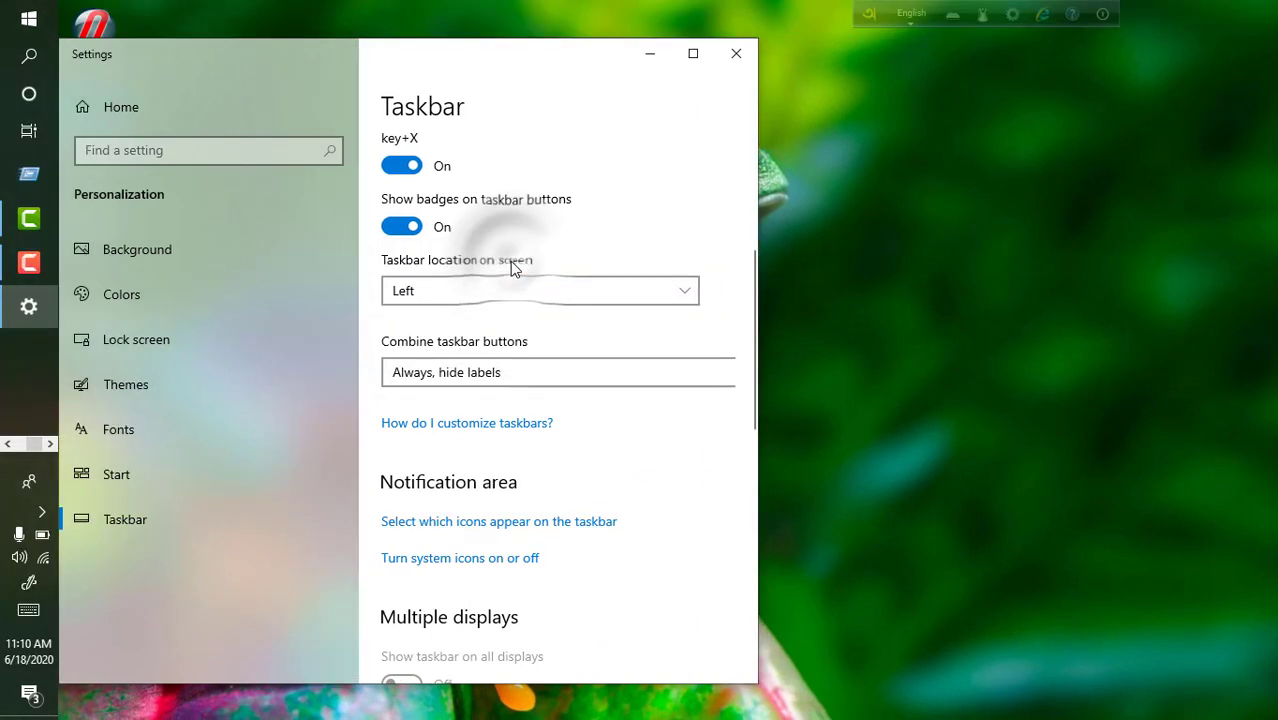
pyautogui.click(540, 288)
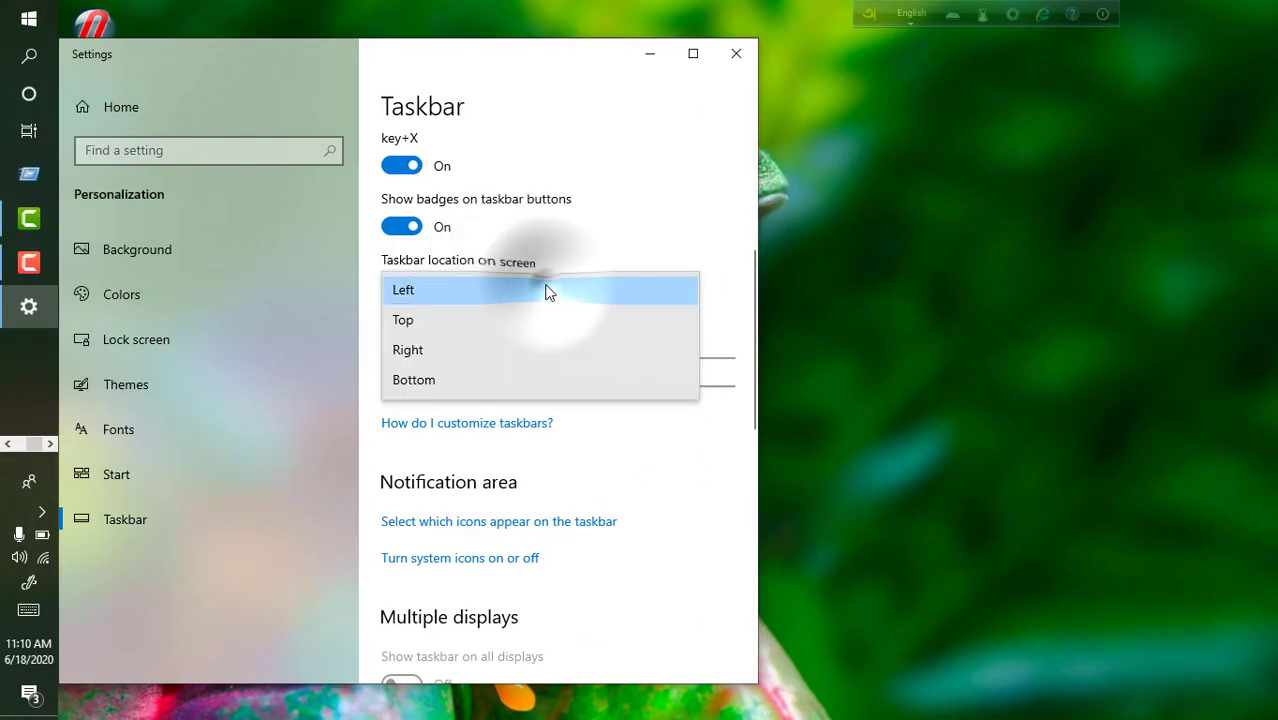
pyautogui.click(519, 386)
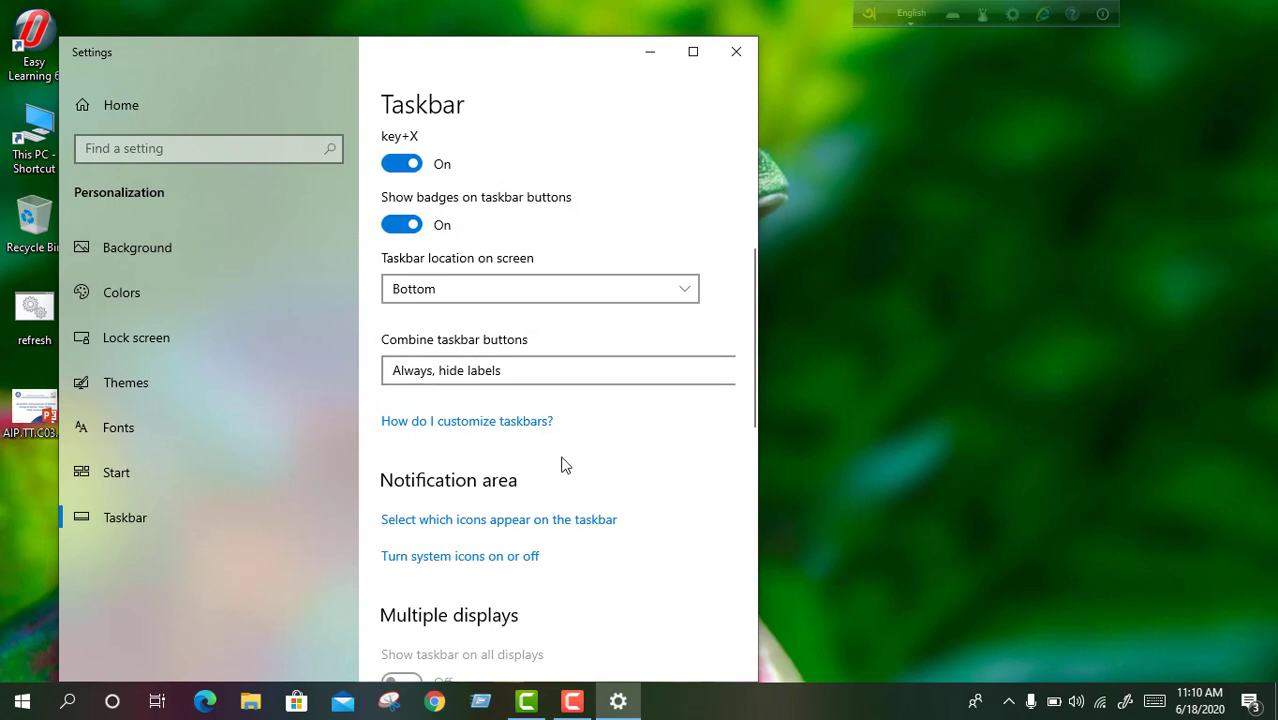
# Look through the remaining taskbar settings, including the notification area, multiple displays and People options.
pyautogui.scroll(-2, 546, 383)
pyautogui.scroll(-5, 546, 385)
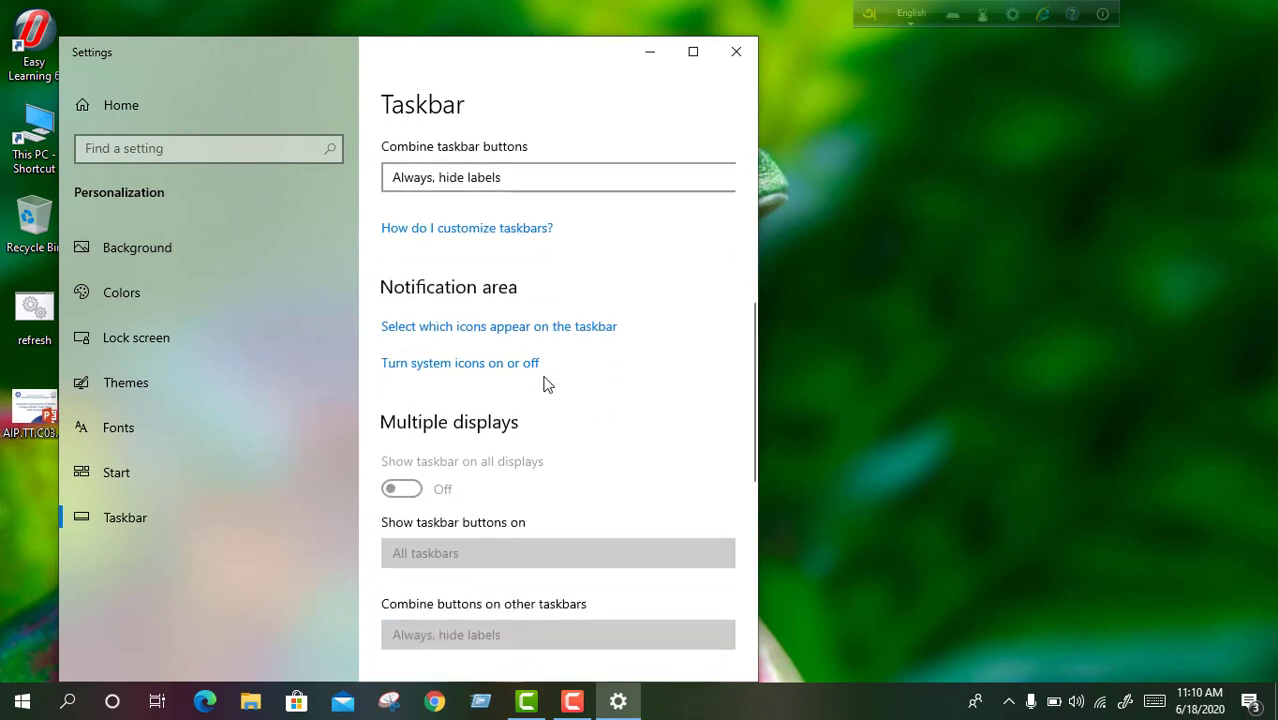
pyautogui.scroll(-5, 546, 385)
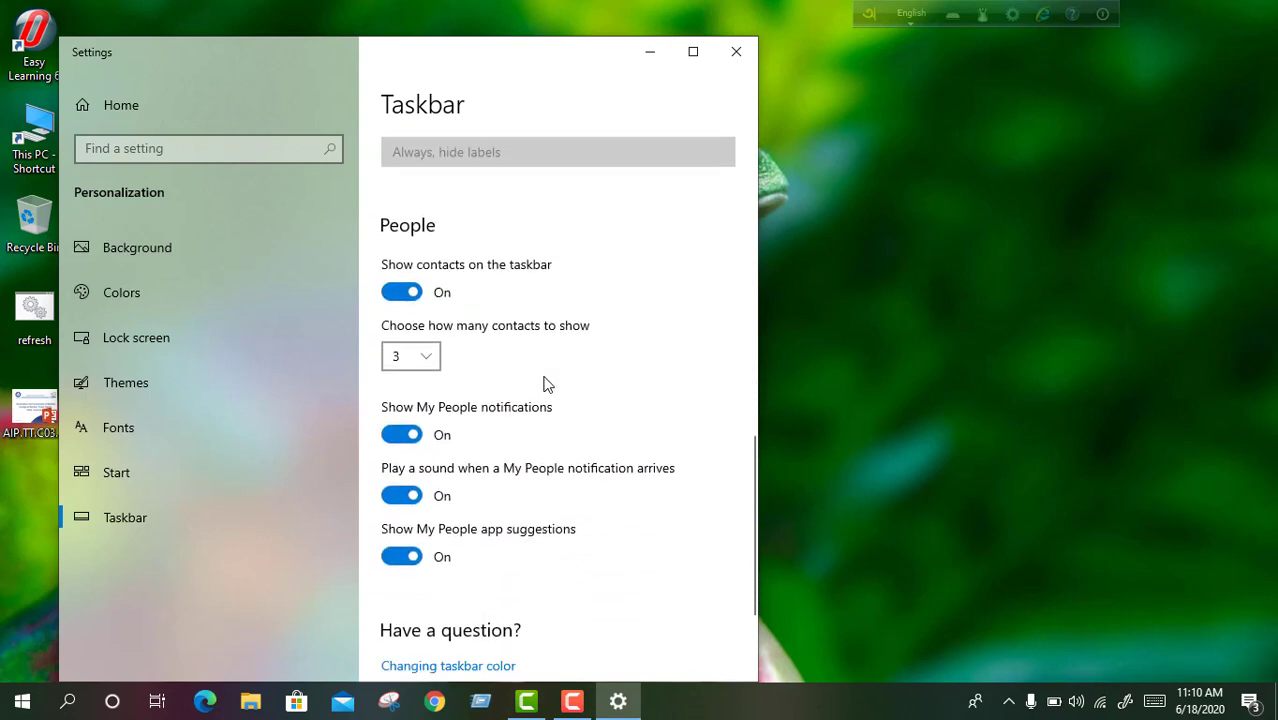
pyautogui.scroll(-3, 546, 385)
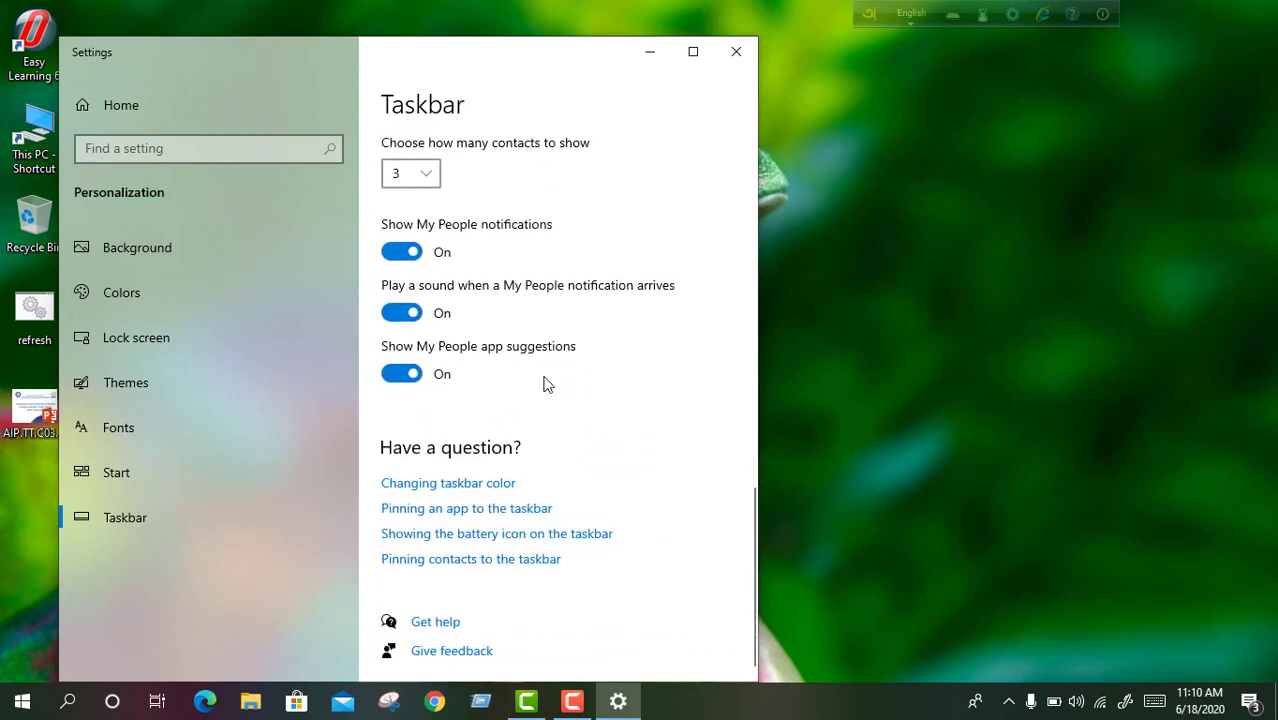
pyautogui.scroll(11, 546, 385)
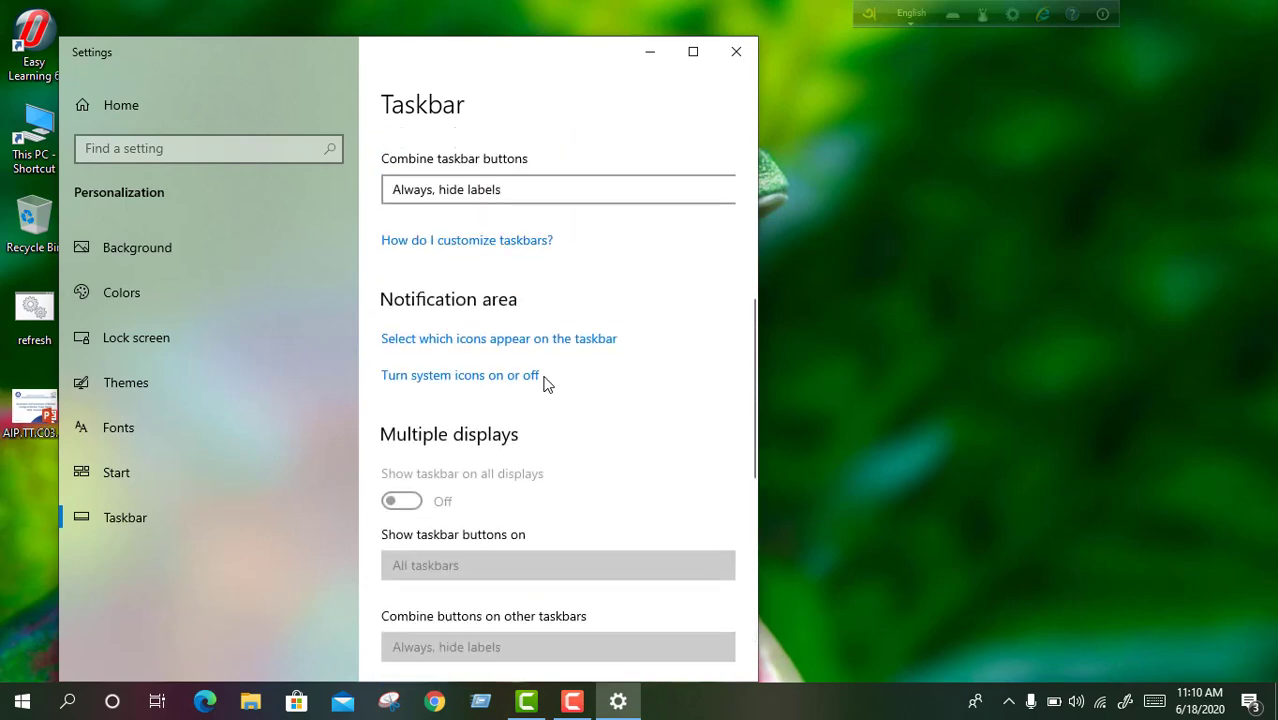
pyautogui.scroll(10, 546, 385)
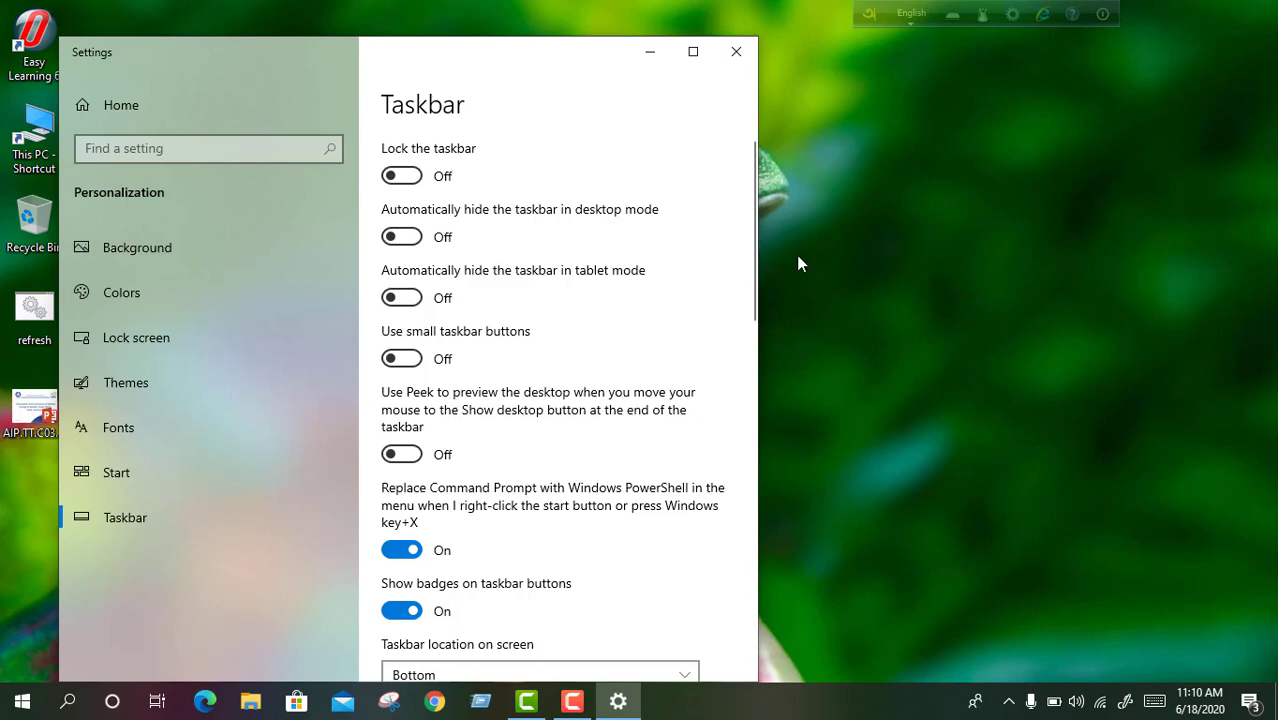
# Close the taskbar settings window and refresh the desktop.
pyautogui.click(736, 51)
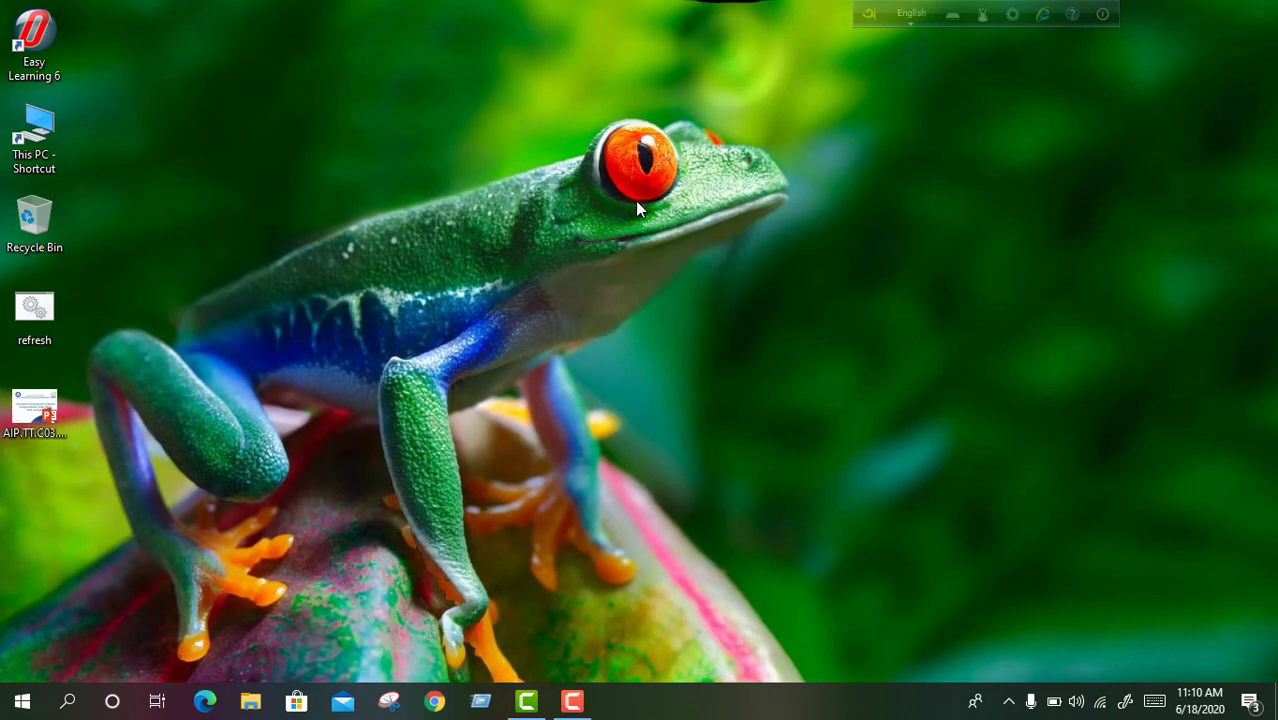
pyautogui.rightClick(637, 203)
pyautogui.click(665, 257)
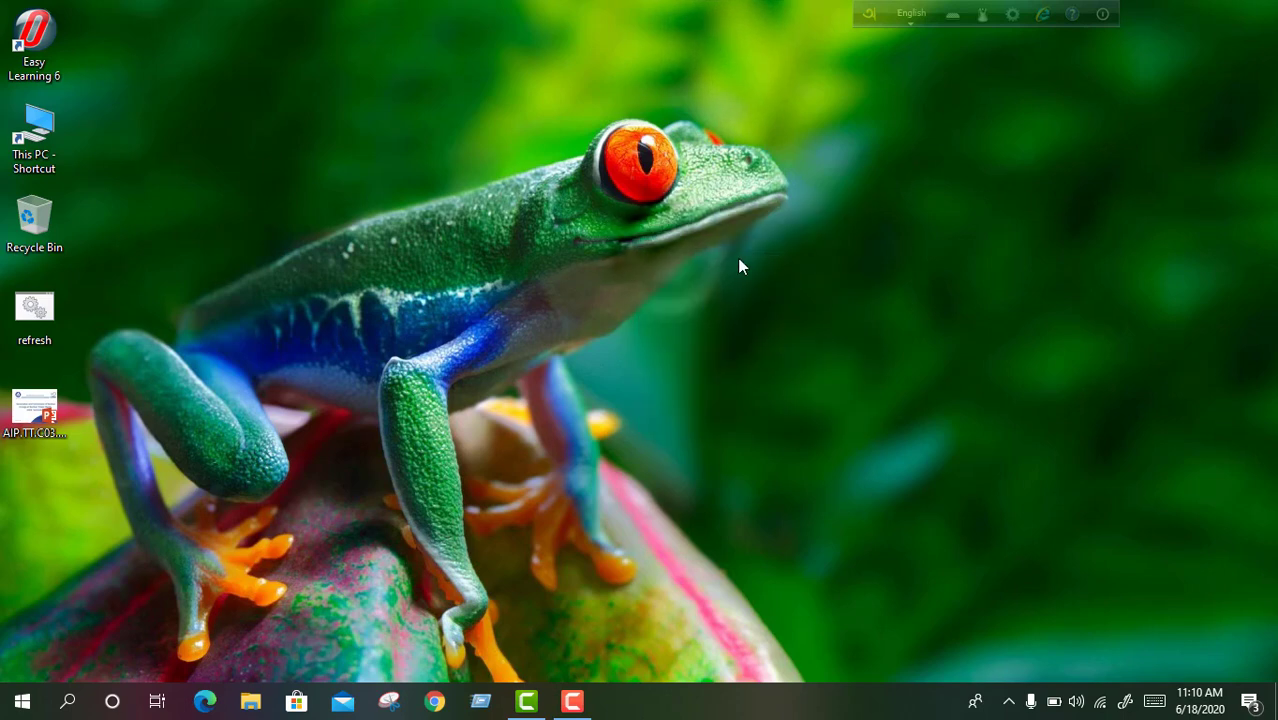